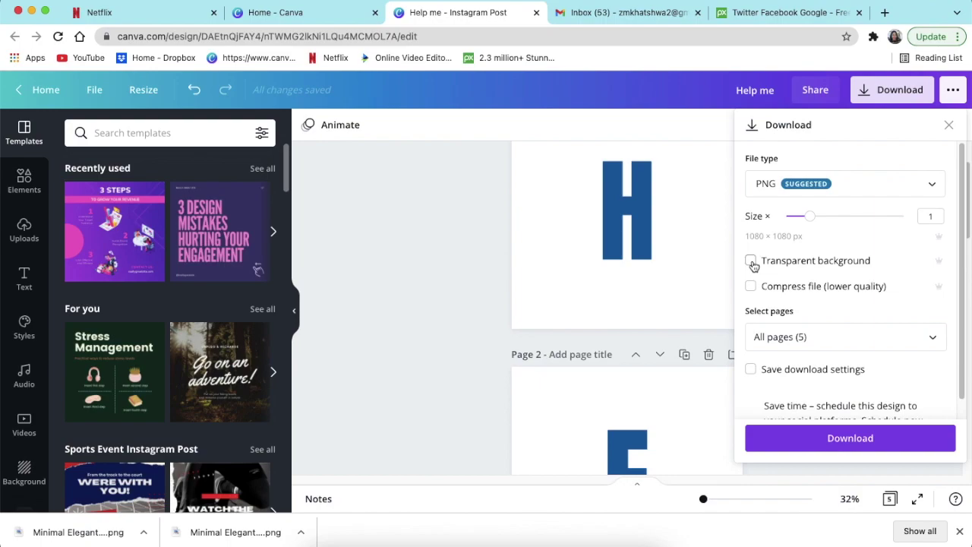
Step: Download all five pages of the design as PNG files with a transparent background
left_click(752, 263)
left_click(843, 440)
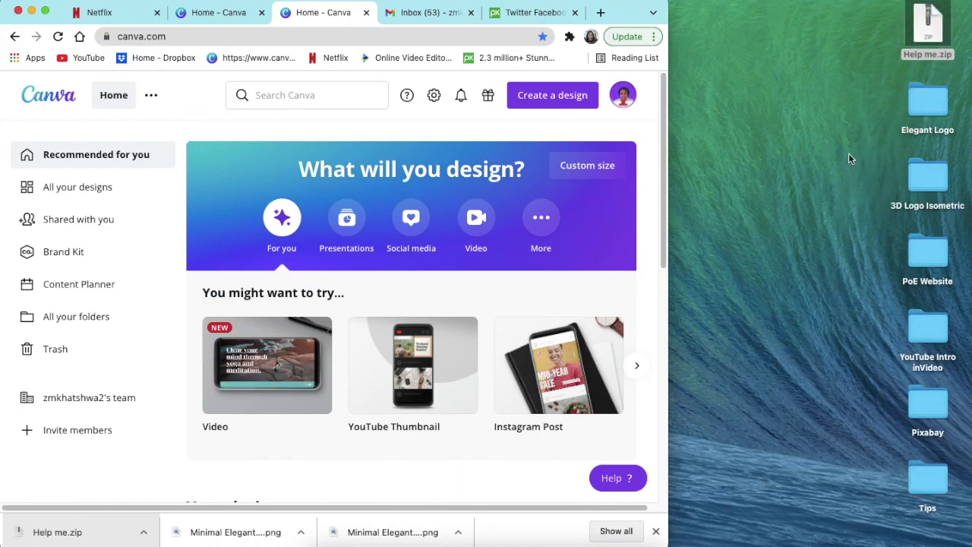
Step: Extract Help me.zip on the desktop with Archive Utility
right_click(922, 32)
mouse_move(906, 51)
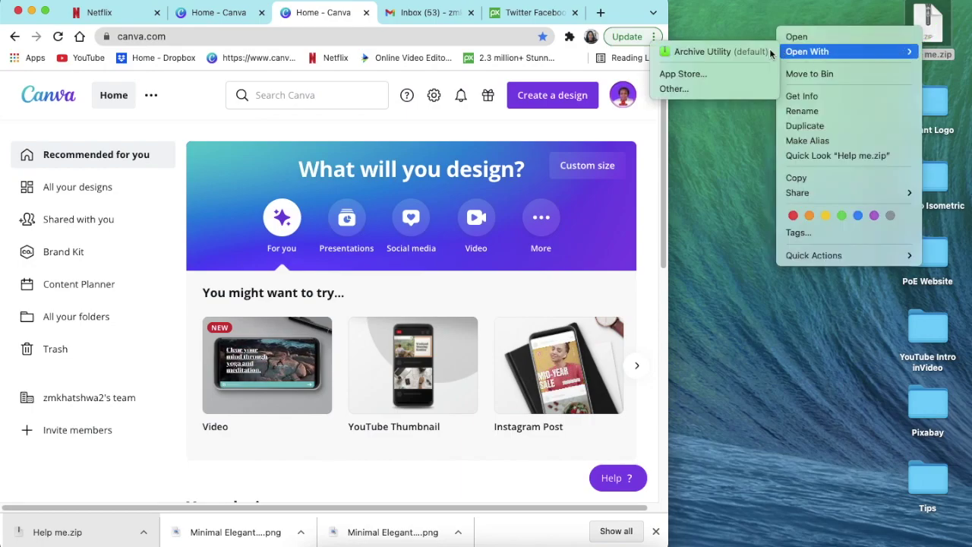
left_click(702, 54)
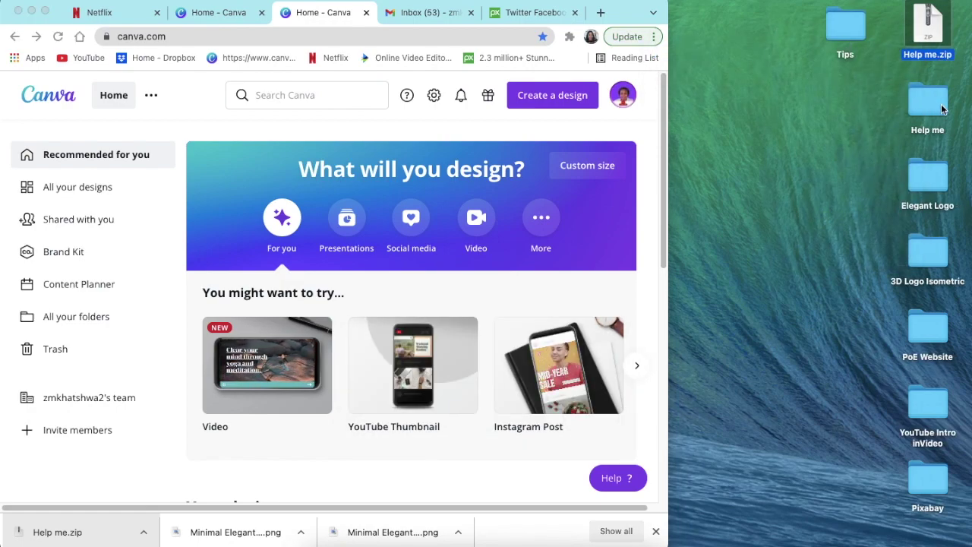
Step: Return to the full-size browser window and create a blank Presentation design
double_click(666, 8)
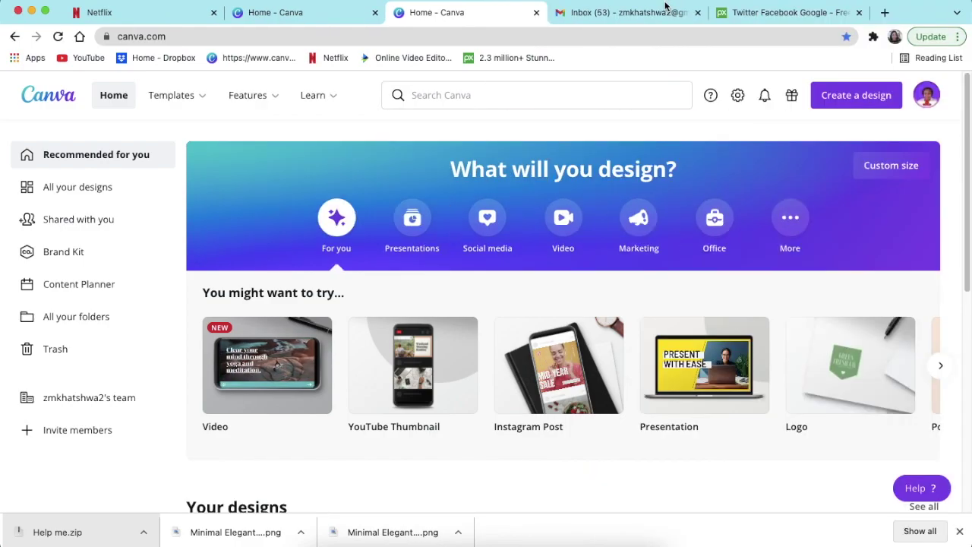
scroll(366, 198, "down", 2)
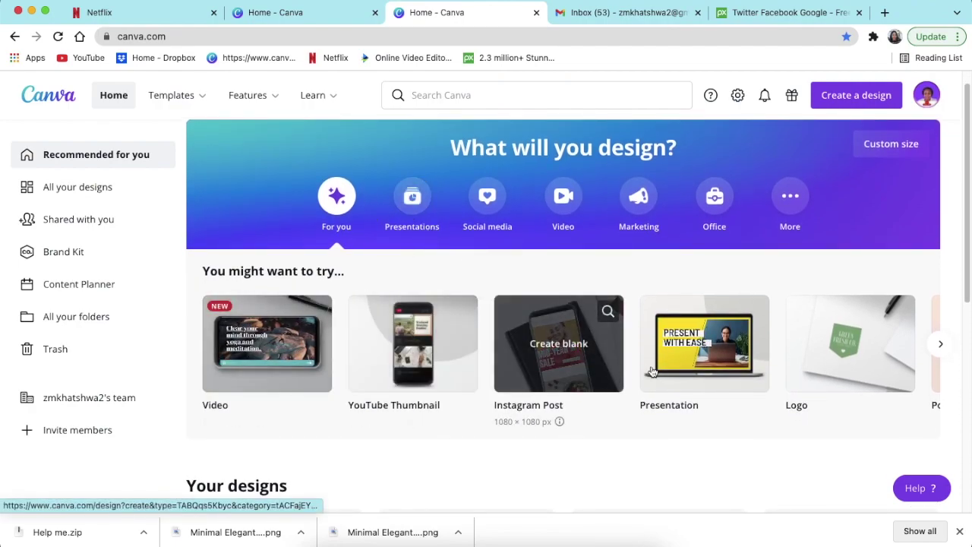
left_click(702, 348)
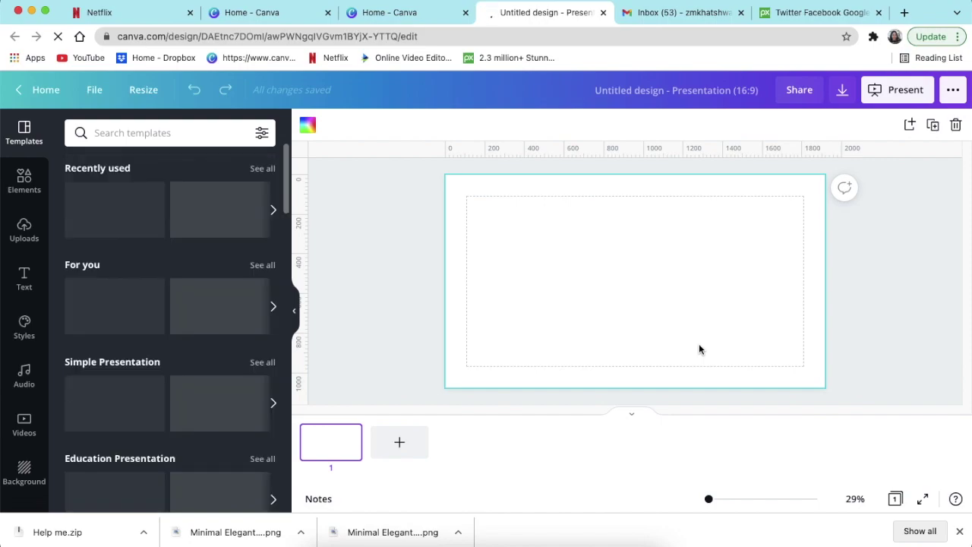
Step: Upload all the letter and word images from the extracted Help me folder on the desktop
left_click(21, 233)
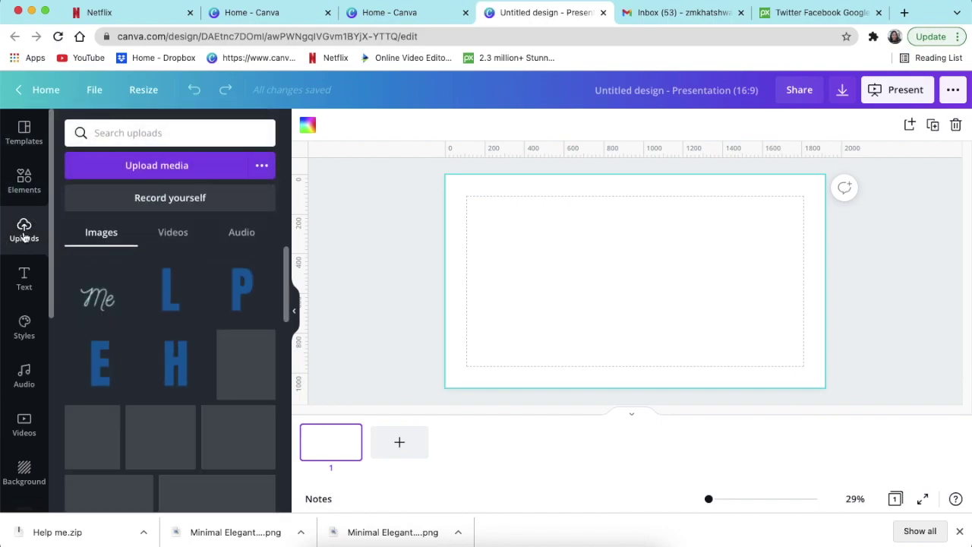
left_click(161, 170)
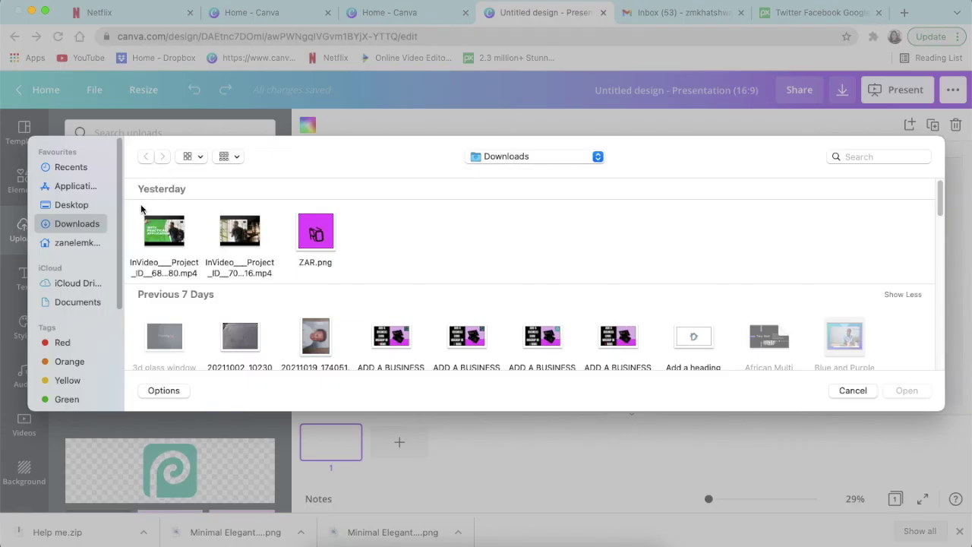
left_click(60, 205)
double_click(161, 263)
left_click_drag(149, 270, 497, 281)
left_click(905, 391)
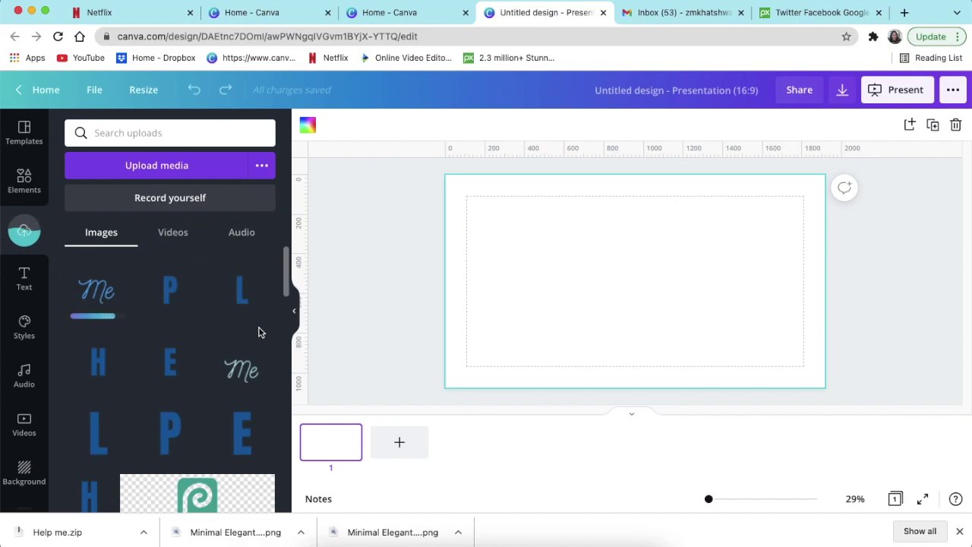
Step: Add the newly uploaded H image to the slide and crop it tightly around the letter
scroll(228, 338, "down", 2)
scroll(228, 338, "up", 1)
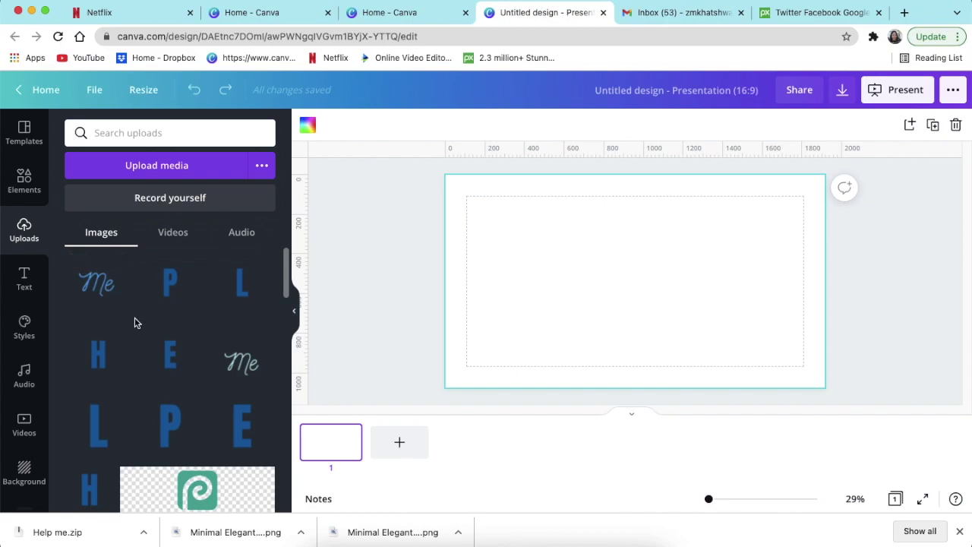
left_click(99, 357)
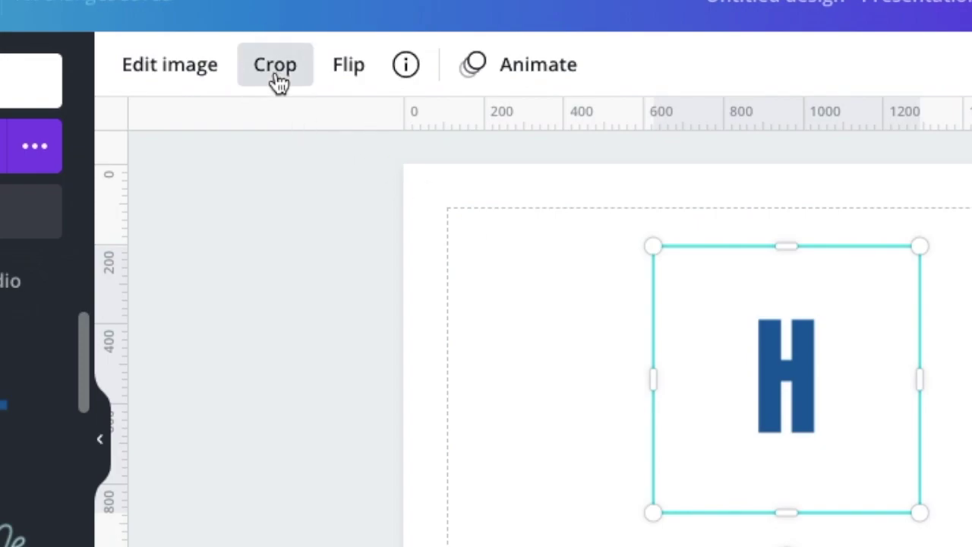
left_click(276, 76)
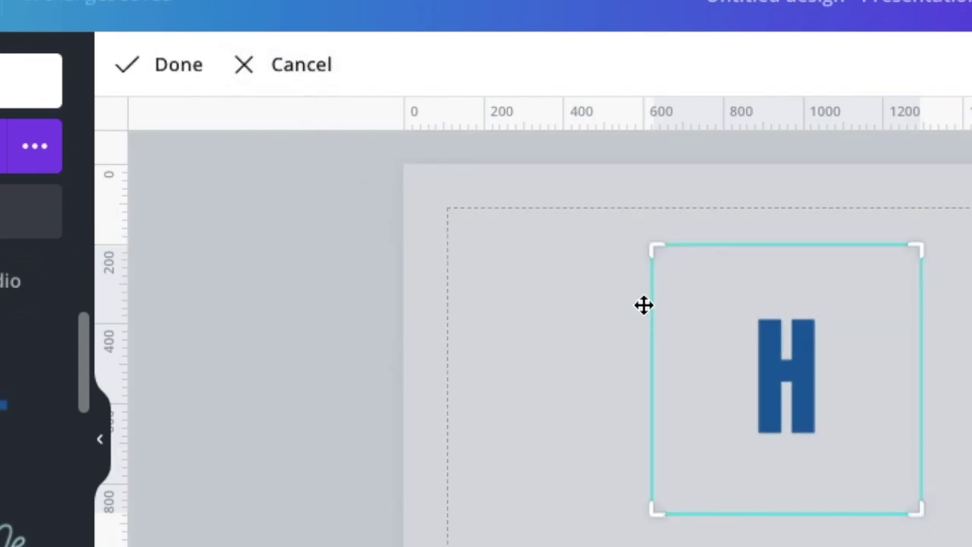
left_click_drag(569, 220, 620, 249)
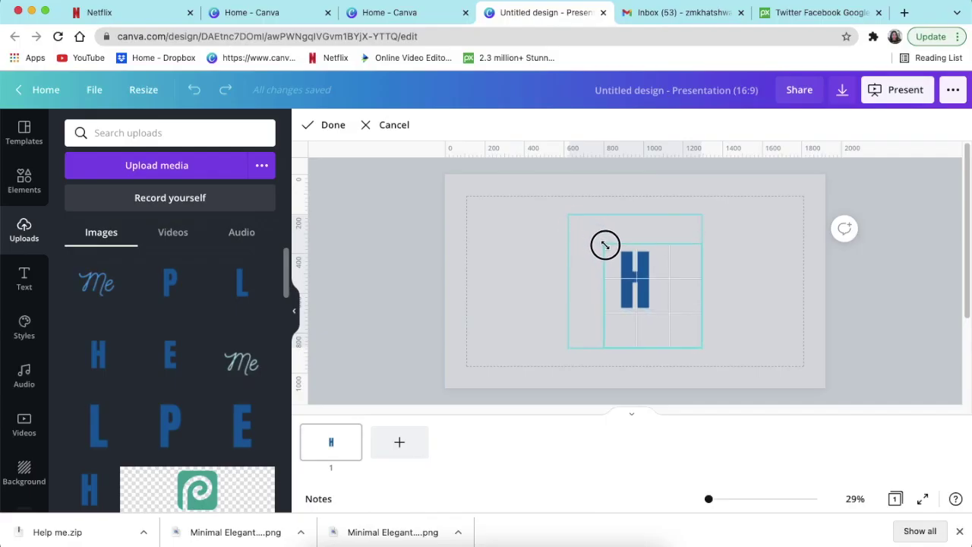
left_click_drag(700, 347, 654, 310)
left_click(331, 126)
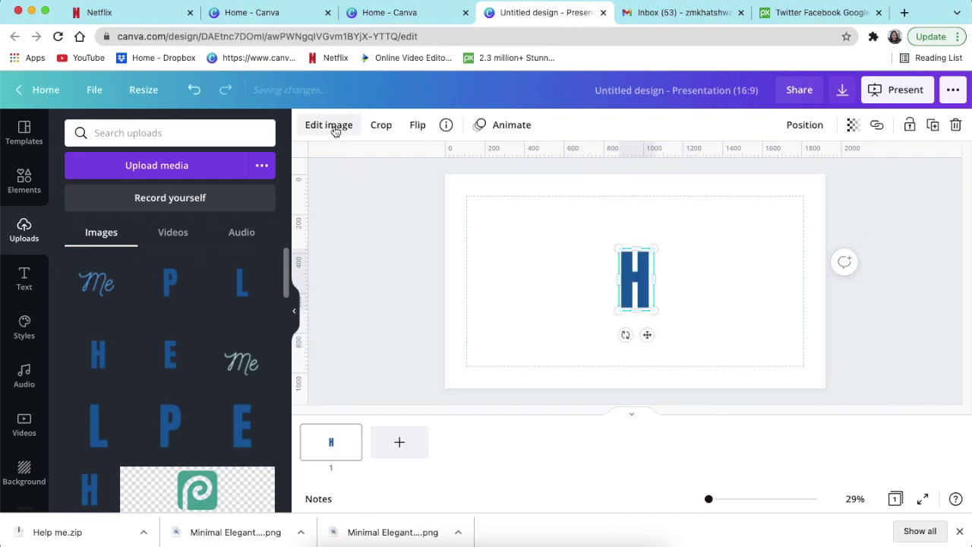
Step: Enlarge the H to roughly twice its size and place it at the left margin of the slide
left_click(563, 286)
left_click(632, 283)
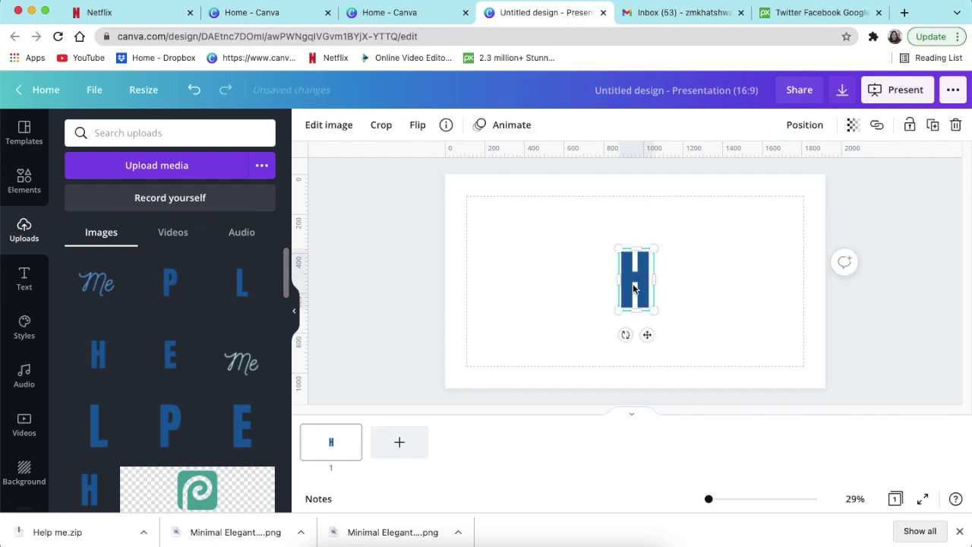
left_click_drag(660, 315, 518, 302)
left_click_drag(541, 335, 542, 337)
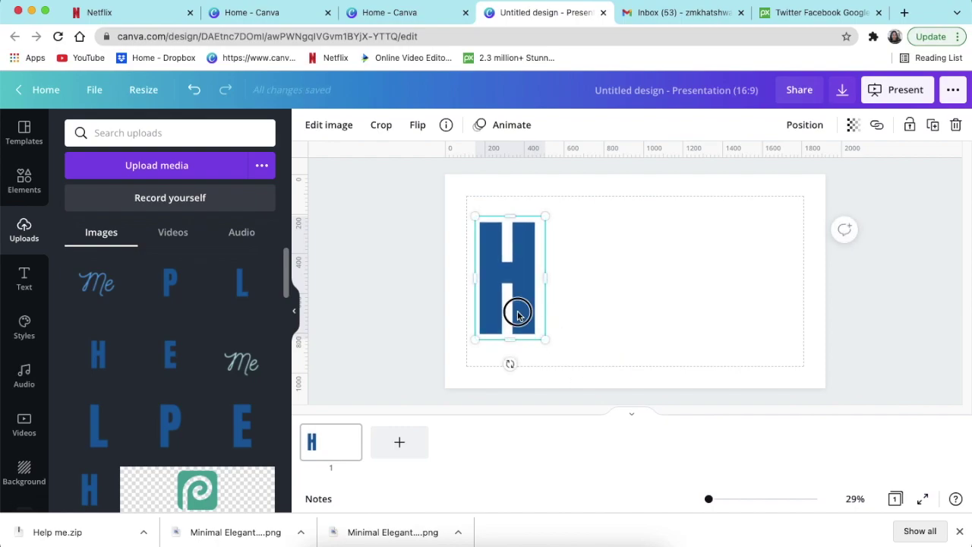
left_click(516, 308)
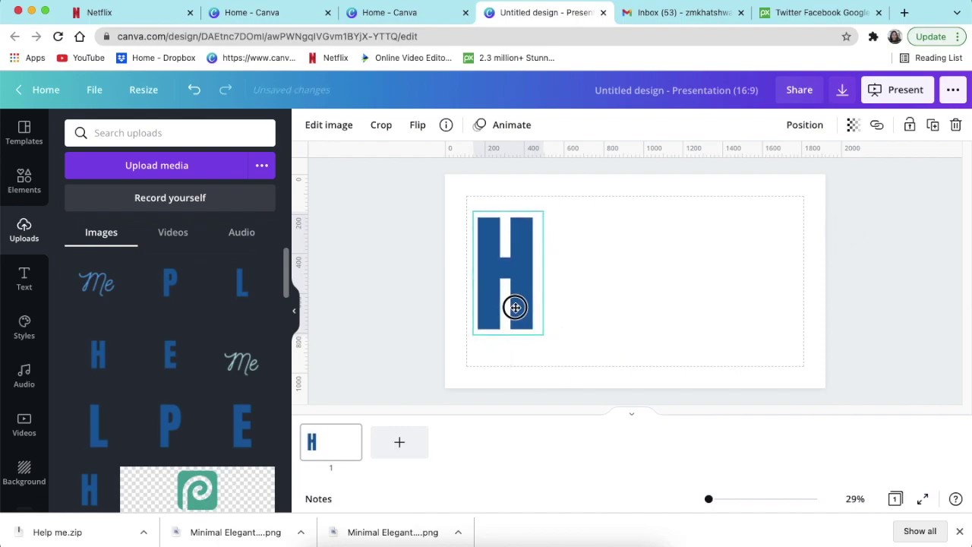
left_click(416, 323)
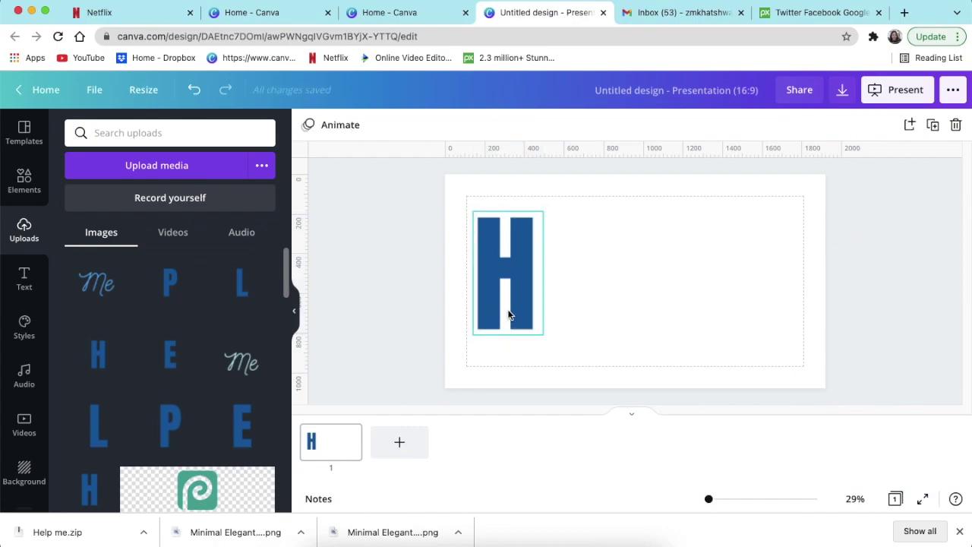
Step: Add the E image to the slide and crop it tightly around the letter
left_click(174, 359)
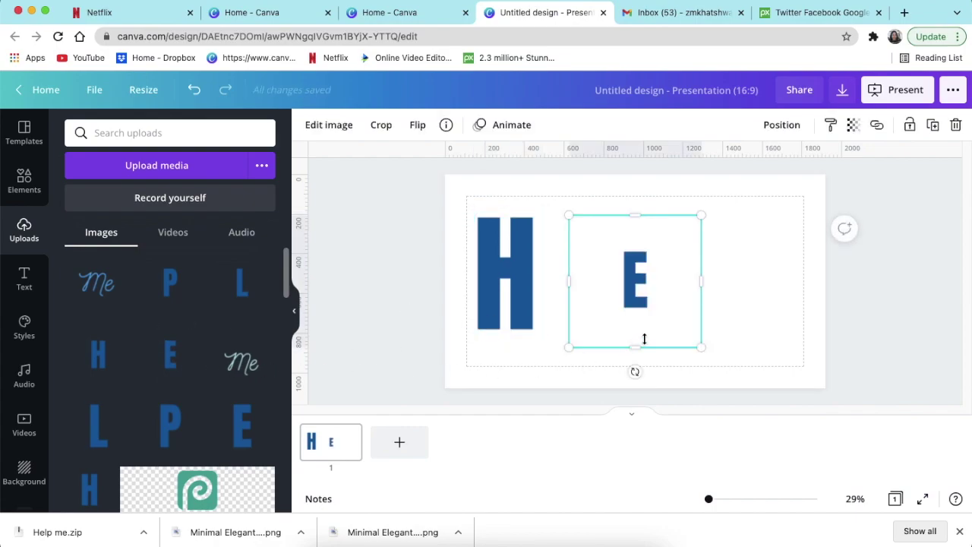
left_click(382, 125)
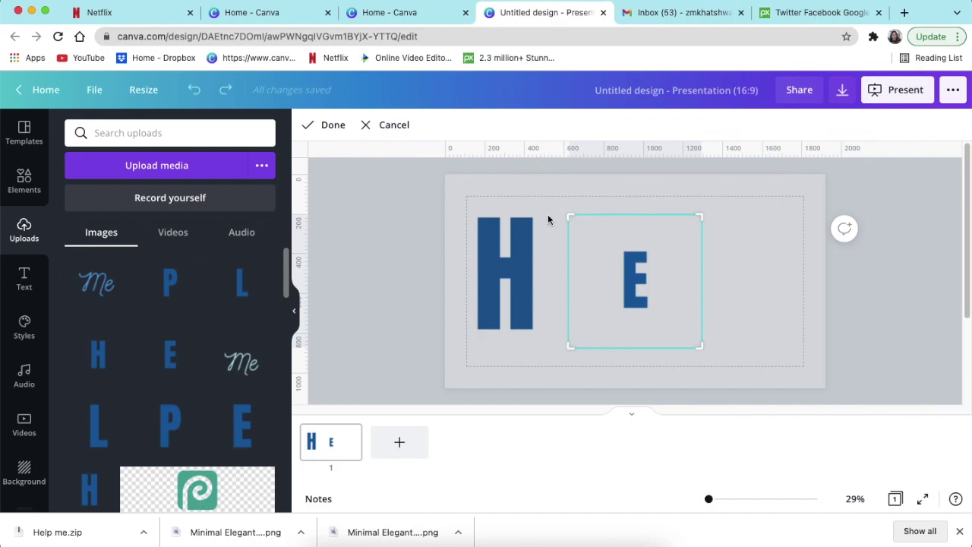
left_click_drag(573, 220, 621, 250)
left_click_drag(701, 348, 612, 319)
key("Return")
Step: Enlarge the E to match the height of the H and place it directly to its right
left_click_drag(538, 210, 538, 219)
left_click(673, 335)
left_click(583, 309)
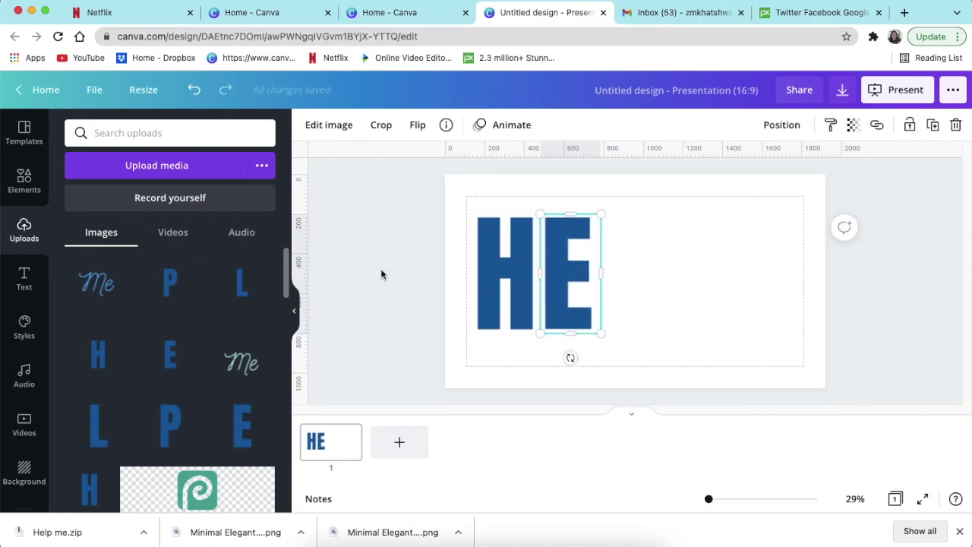
Step: Add the L image, crop it to the letter, and enlarge it to line up beside the E
left_click_drag(170, 281, 638, 281)
left_click_drag(241, 281, 638, 282)
double_click(638, 289)
left_click_drag(690, 341, 610, 250)
key("Return")
left_click_drag(638, 311, 665, 337)
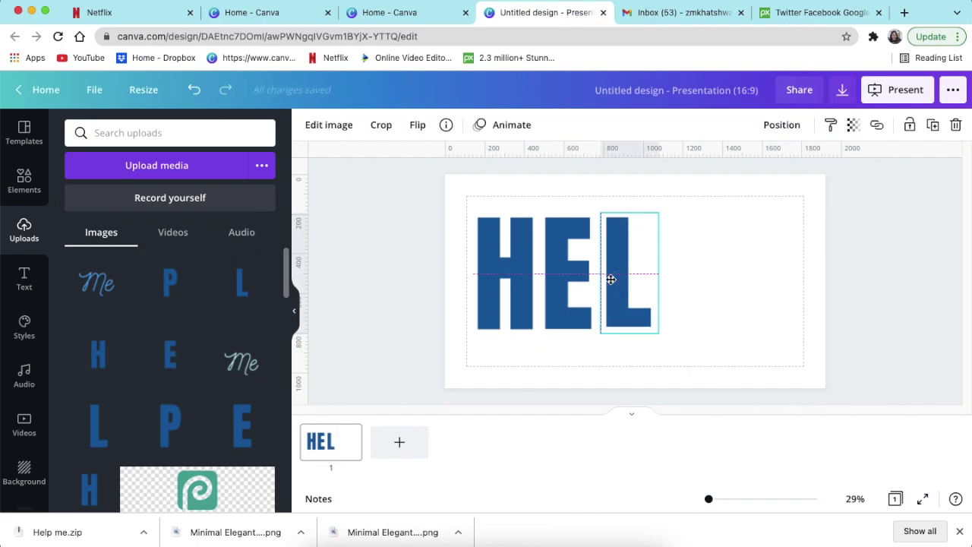
Step: Crop the P image to its letter, enlarge it, and place it after the L to complete HELP
key("super+z")
double_click(690, 331)
left_click_drag(629, 213, 676, 238)
key("Return")
left_click_drag(739, 355, 768, 360)
left_click_drag(707, 302, 686, 278)
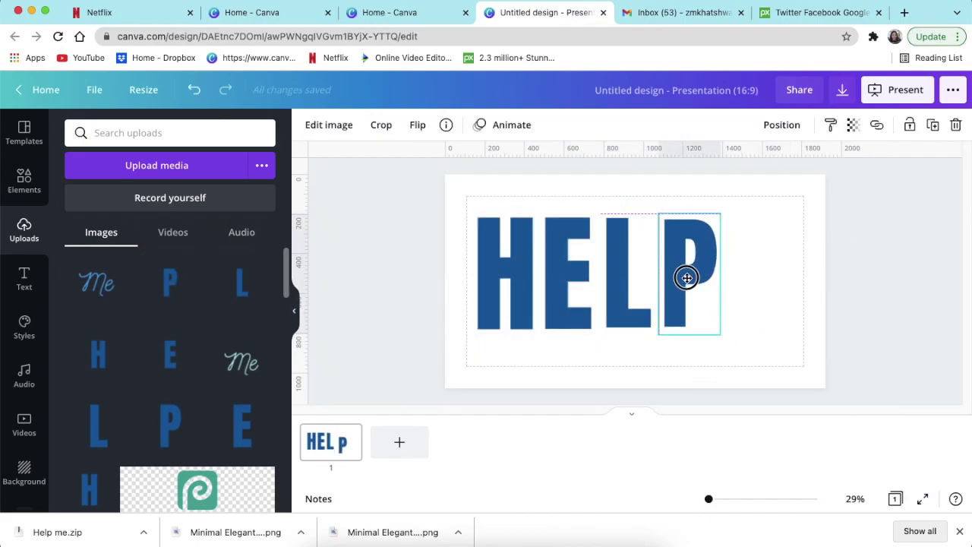
Step: Select all four HELP letters and center them horizontally and vertically on the slide
left_click(391, 284)
left_click_drag(401, 204, 763, 348)
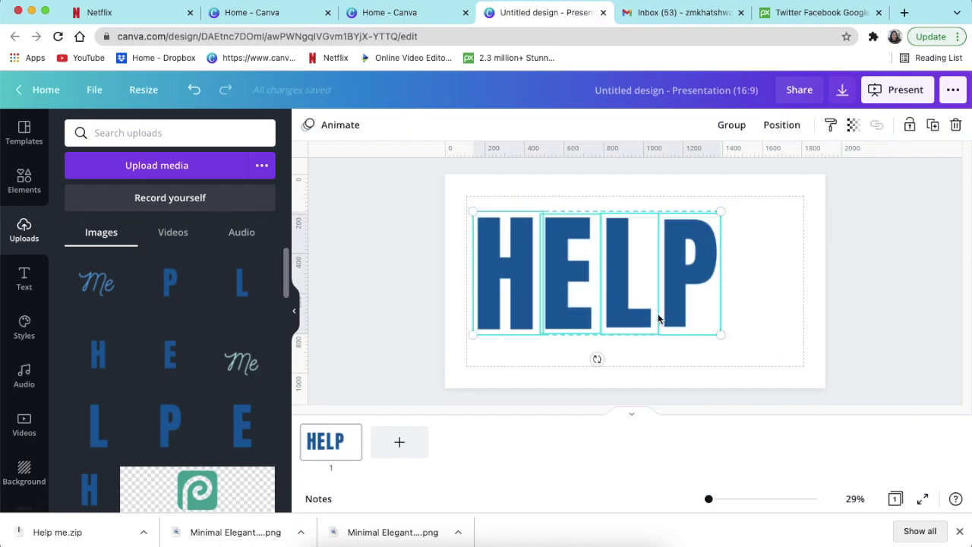
left_click_drag(620, 300, 660, 308)
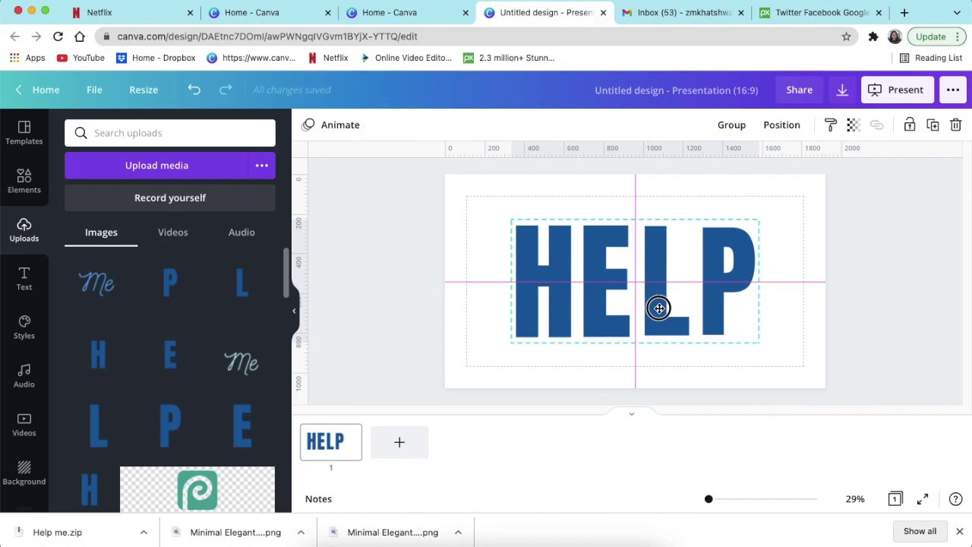
left_click_drag(659, 308, 659, 308)
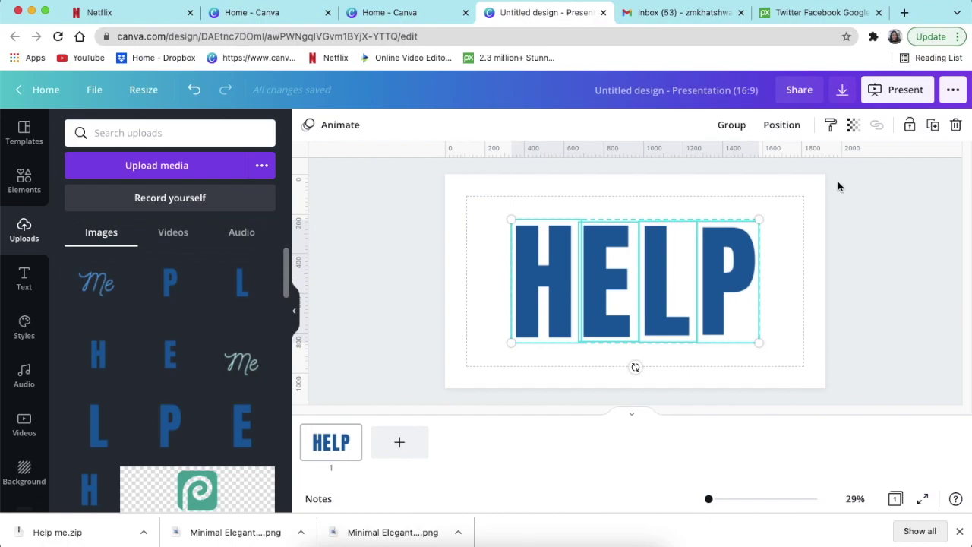
Step: Space the four HELP letters evenly in the horizontal direction and tidy up their arrangement
left_click(781, 125)
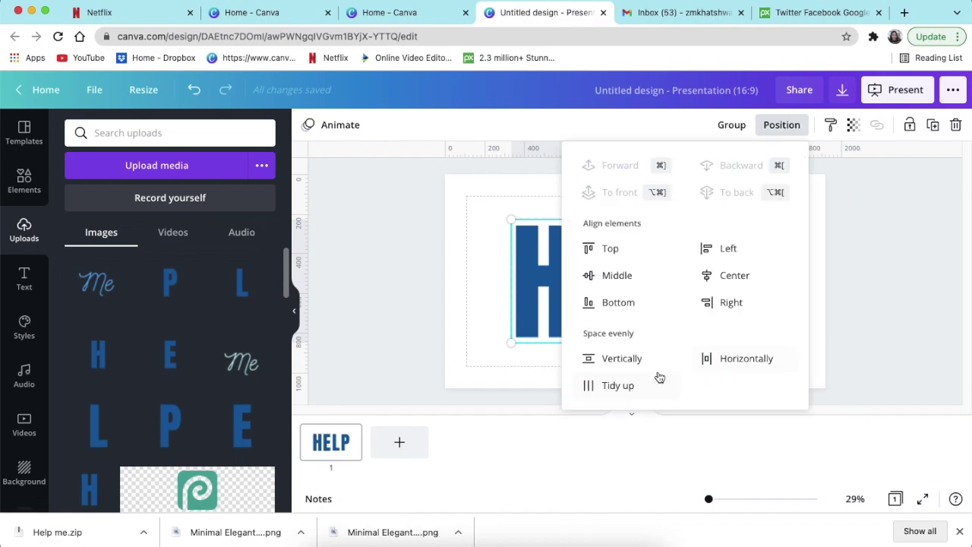
left_click(737, 366)
left_click(858, 332)
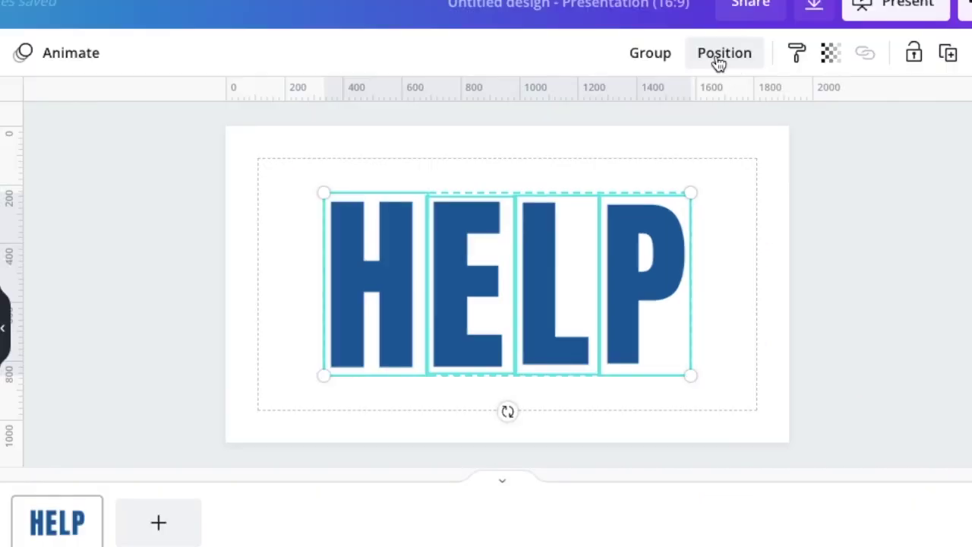
left_click(718, 57)
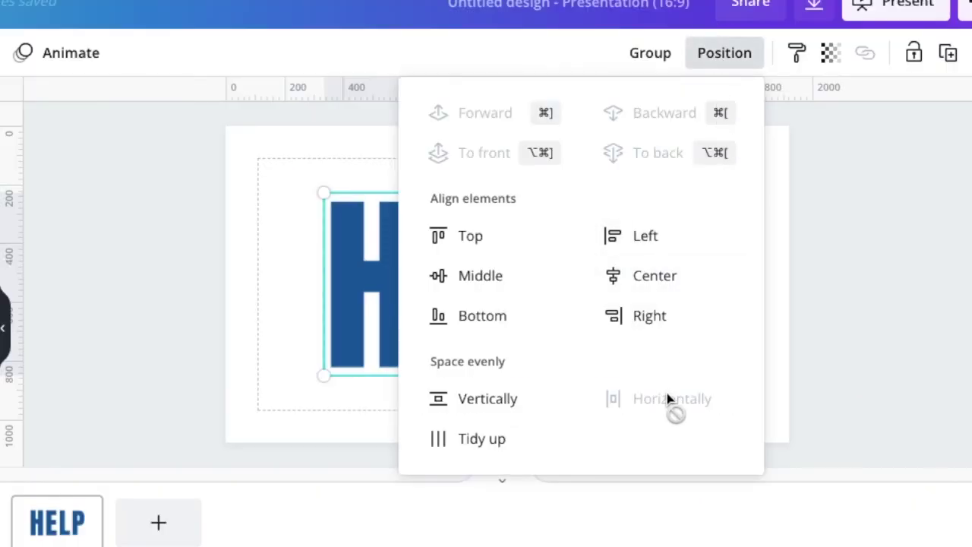
left_click(476, 445)
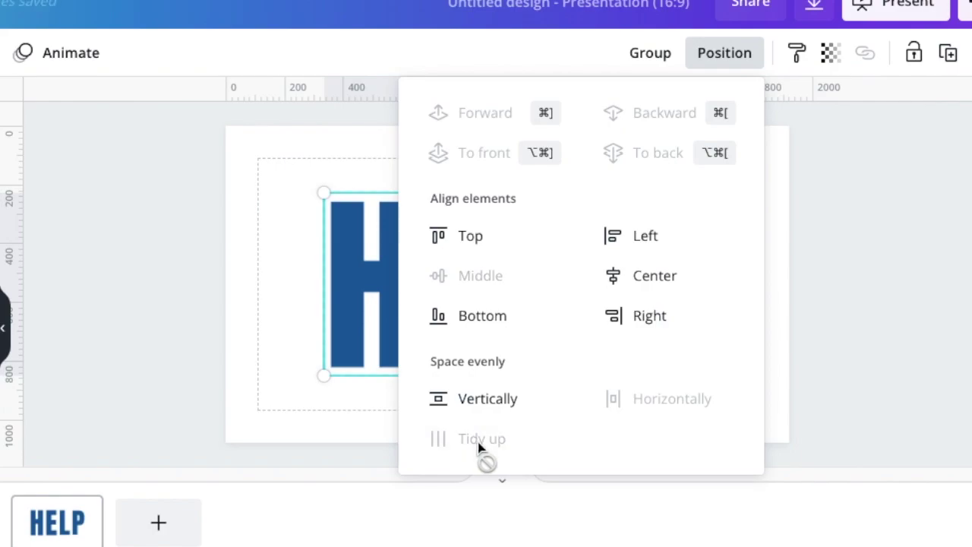
left_click(850, 394)
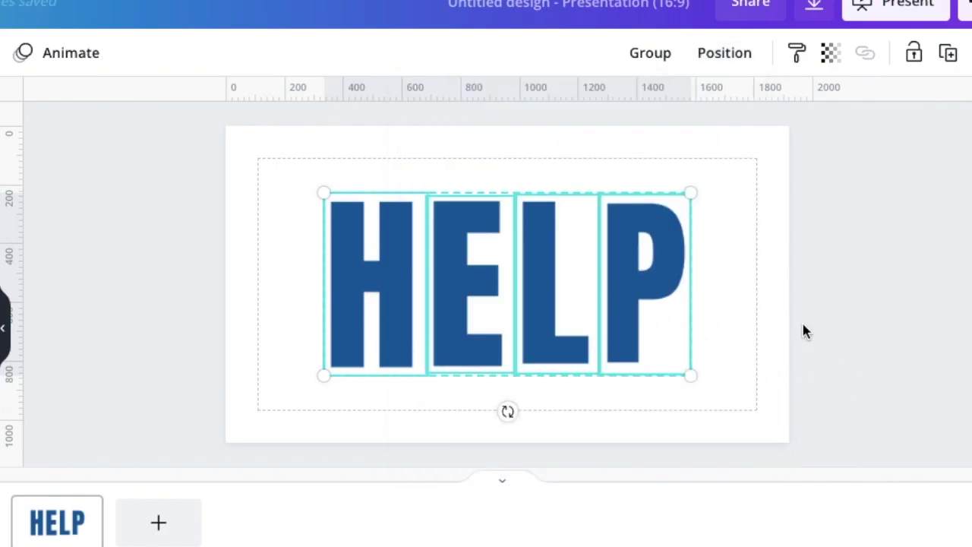
left_click(869, 387)
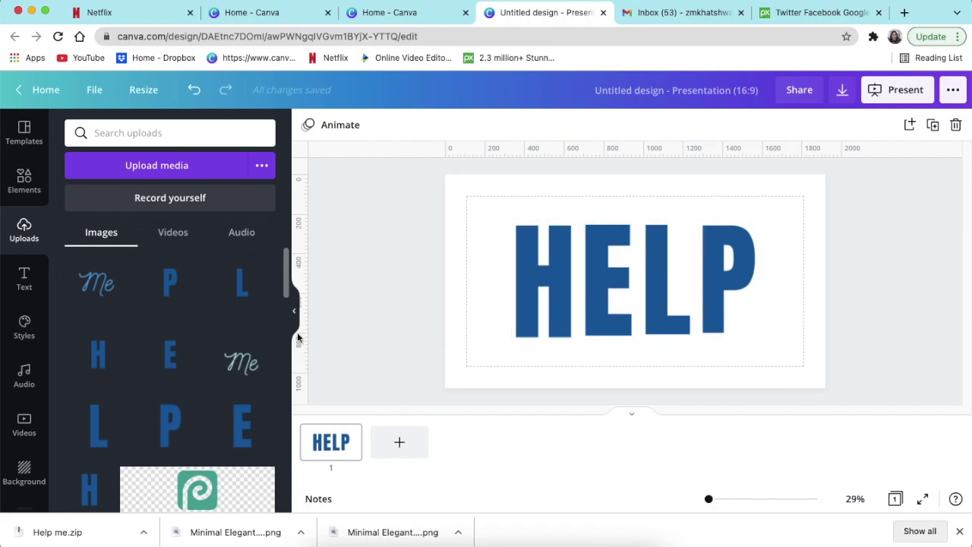
Step: Add the light blue Me script image over the HELP letters and crop its empty margins around the word
left_click_drag(87, 289, 621, 272)
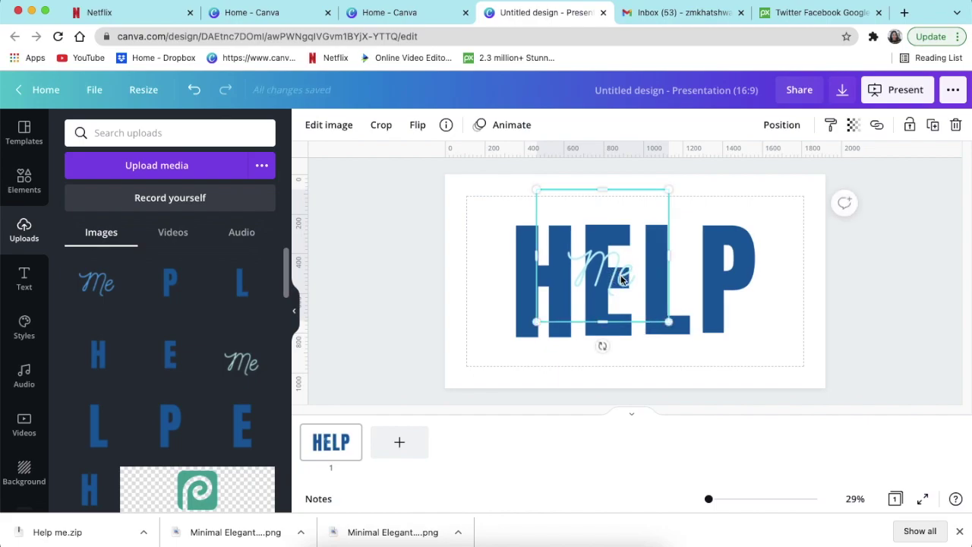
left_click(381, 126)
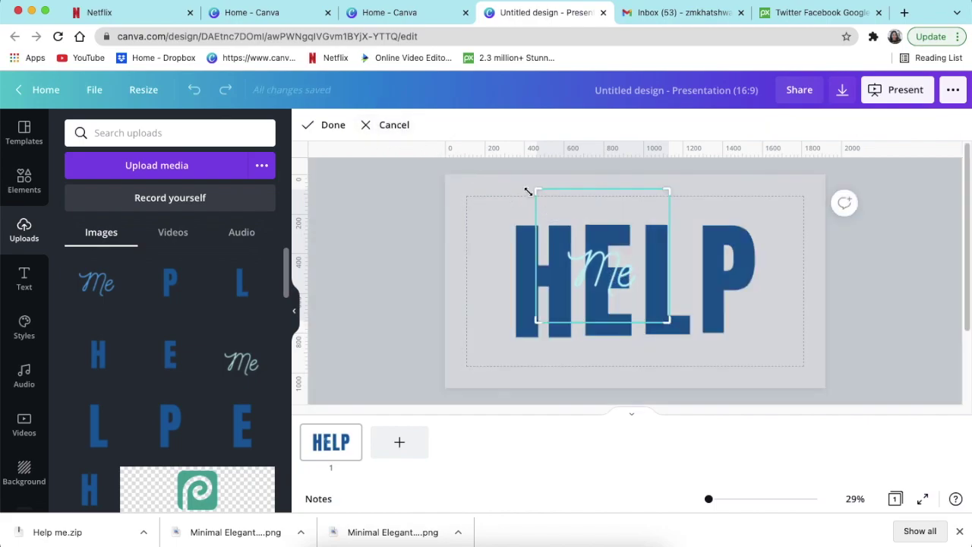
left_click_drag(534, 190, 562, 245)
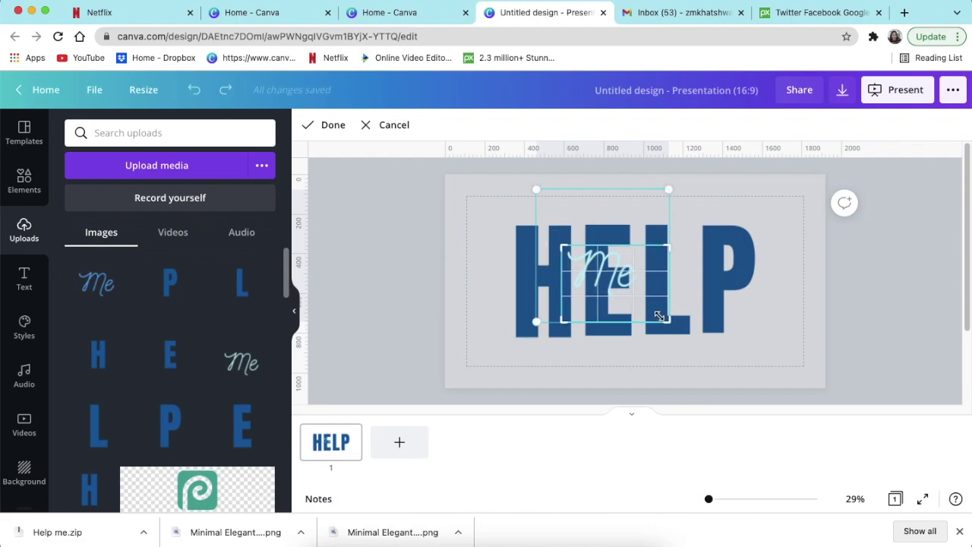
left_click_drag(668, 322, 693, 343)
left_click(334, 126)
Step: Enlarge the Me script image and center it horizontally across the HELP letters
left_click_drag(652, 293, 651, 312)
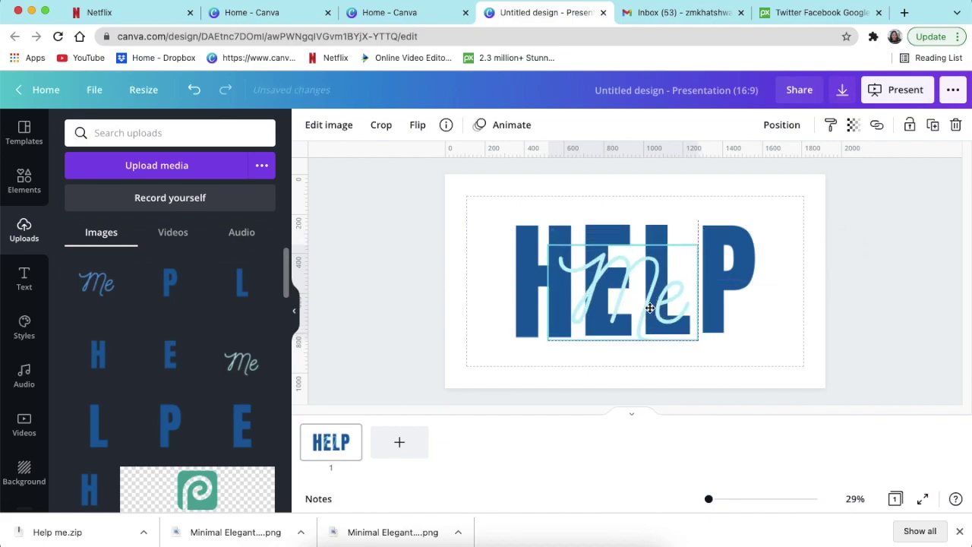
left_click_drag(697, 343, 675, 321)
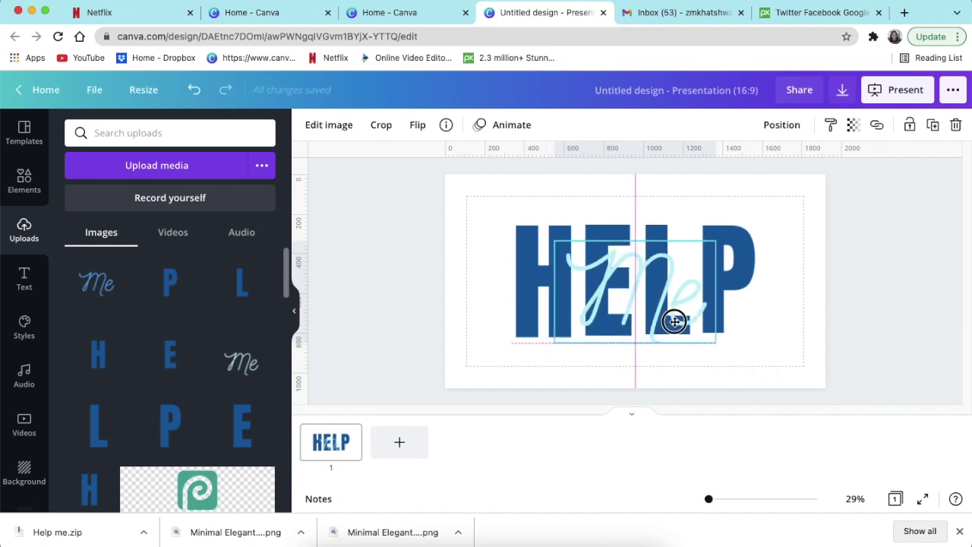
left_click_drag(675, 321, 674, 321)
left_click(855, 348)
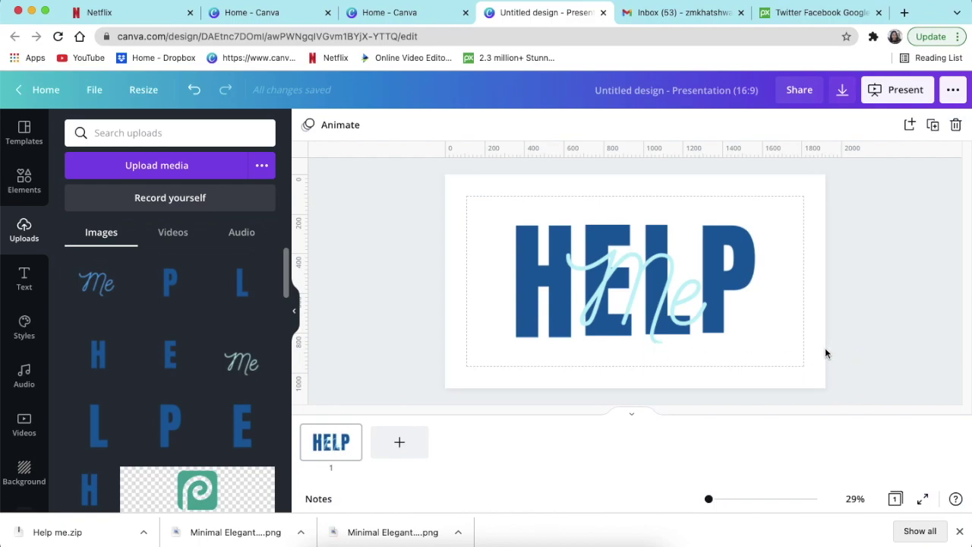
Step: Extend the crop of the Me image slightly beyond its lower edge so the script's tail is fully included
key("Tab")
left_click(382, 126)
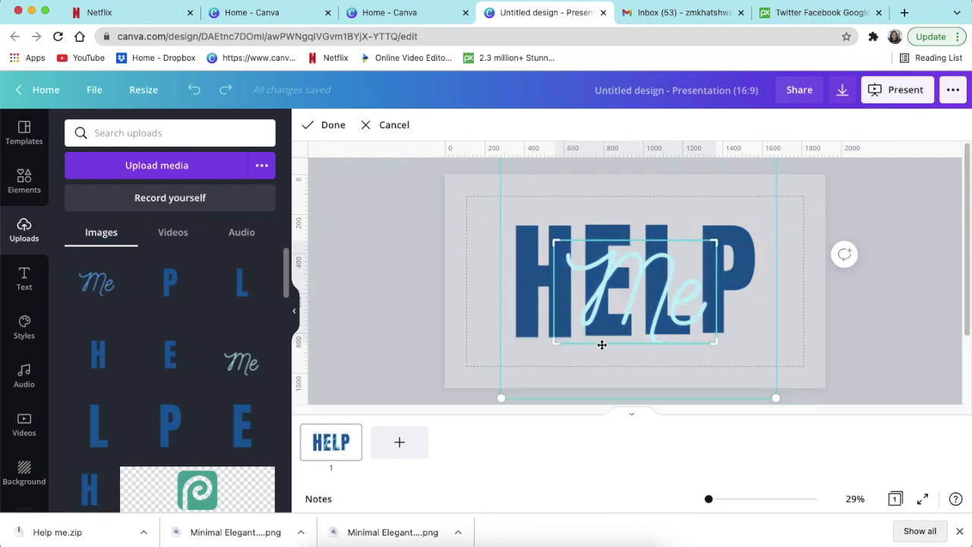
left_click_drag(713, 345, 714, 347)
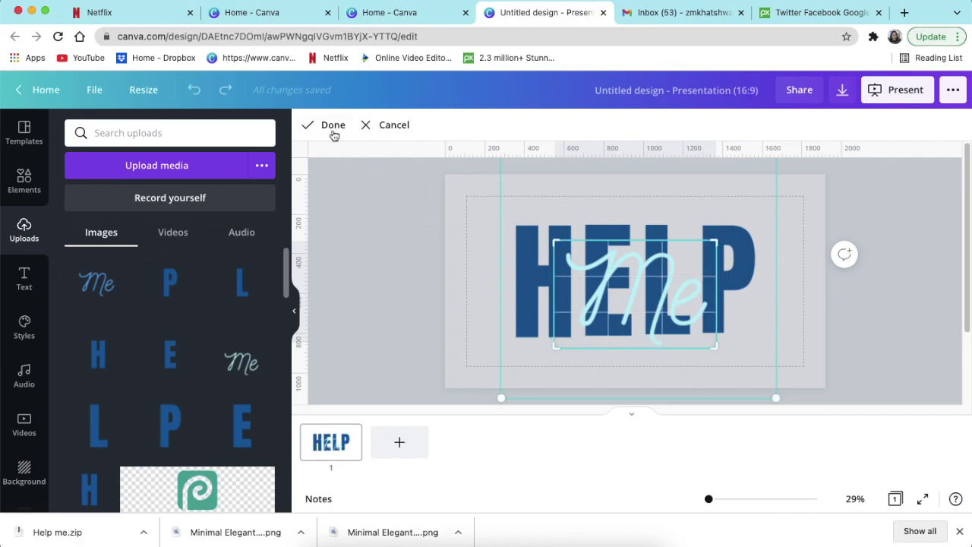
left_click(333, 128)
left_click(366, 209)
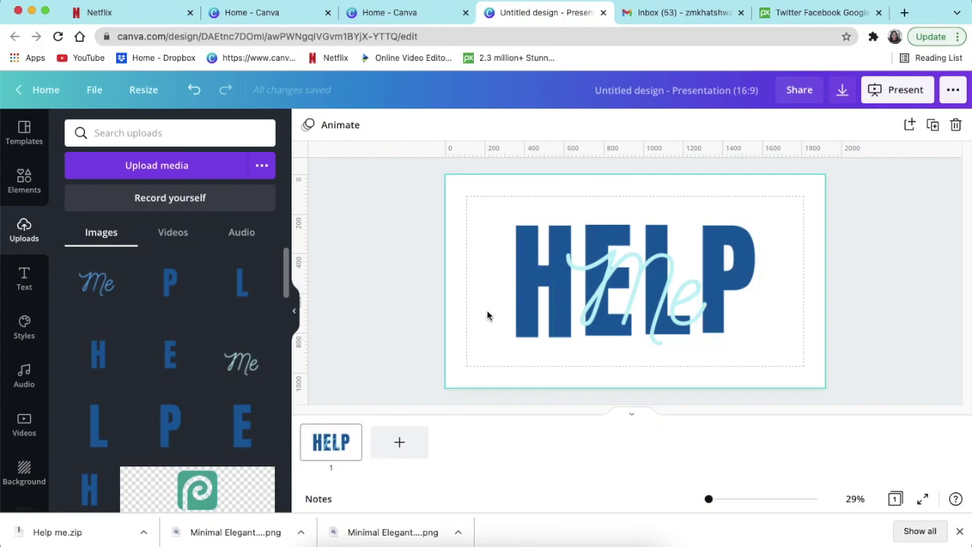
Step: Set the slide background color to black
left_click(459, 197)
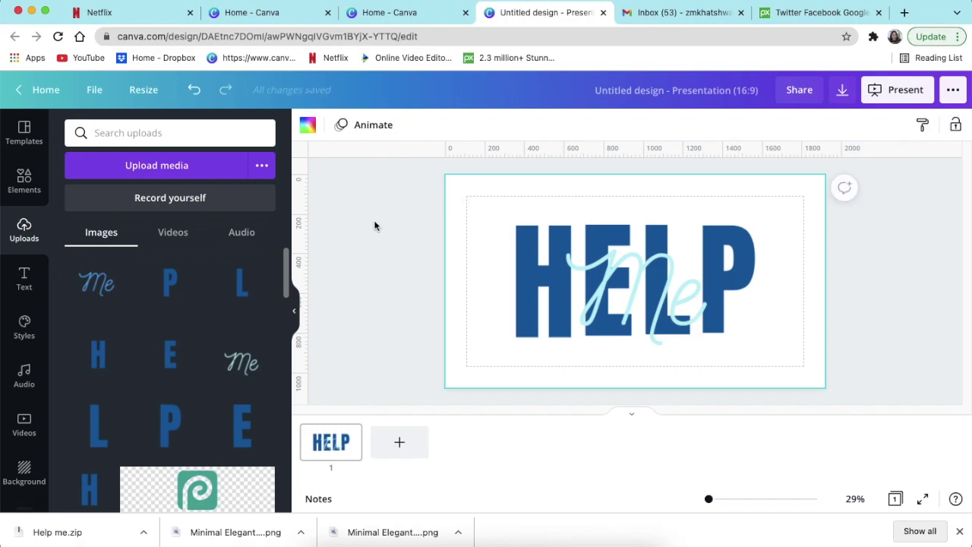
left_click(308, 125)
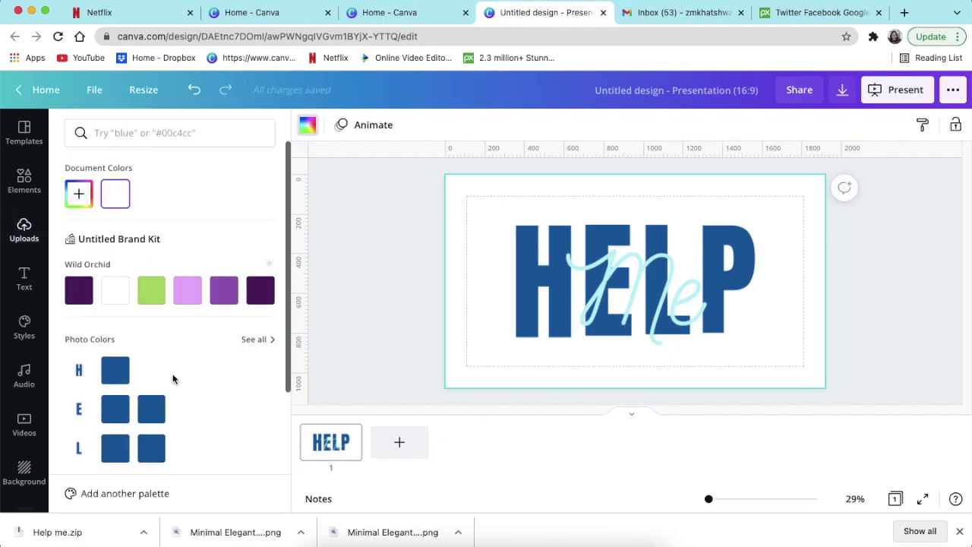
scroll(169, 380, "down", 3)
left_click(79, 333)
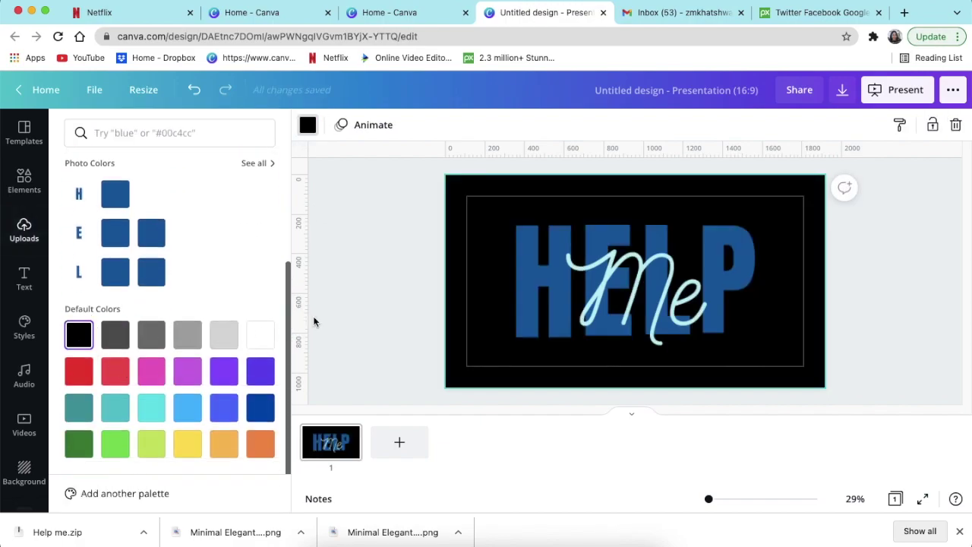
left_click(401, 260)
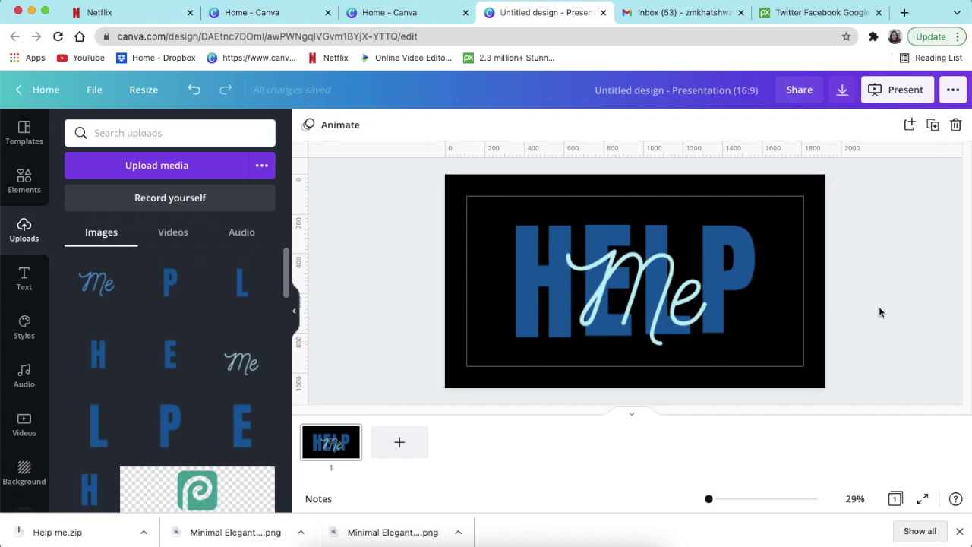
key("super+z")
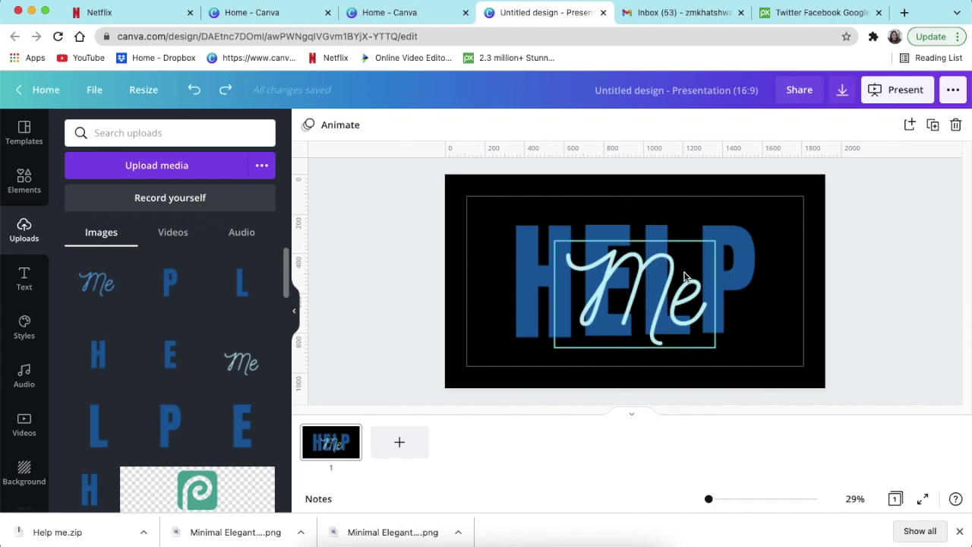
left_click(841, 348)
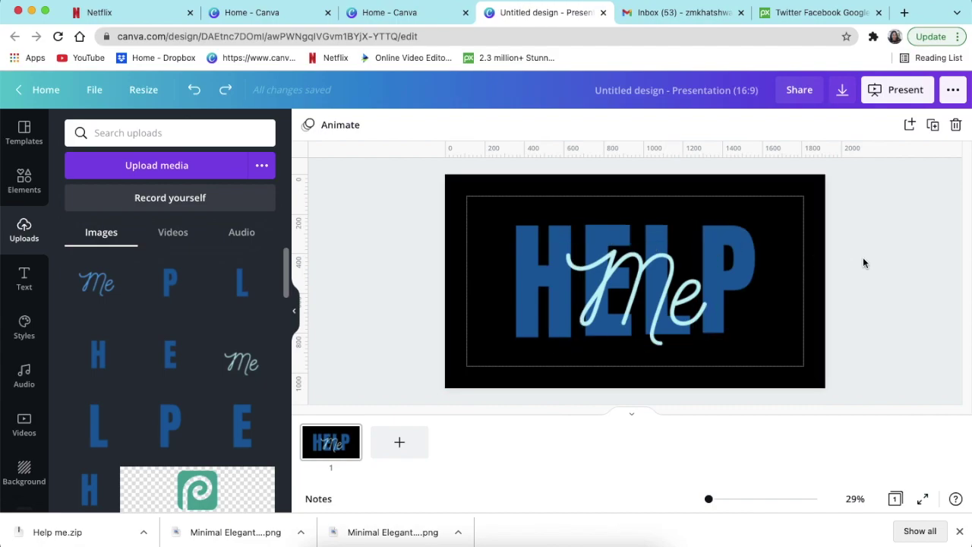
Step: Duplicate the finished HELP Me slide and return to the first slide
left_click(934, 125)
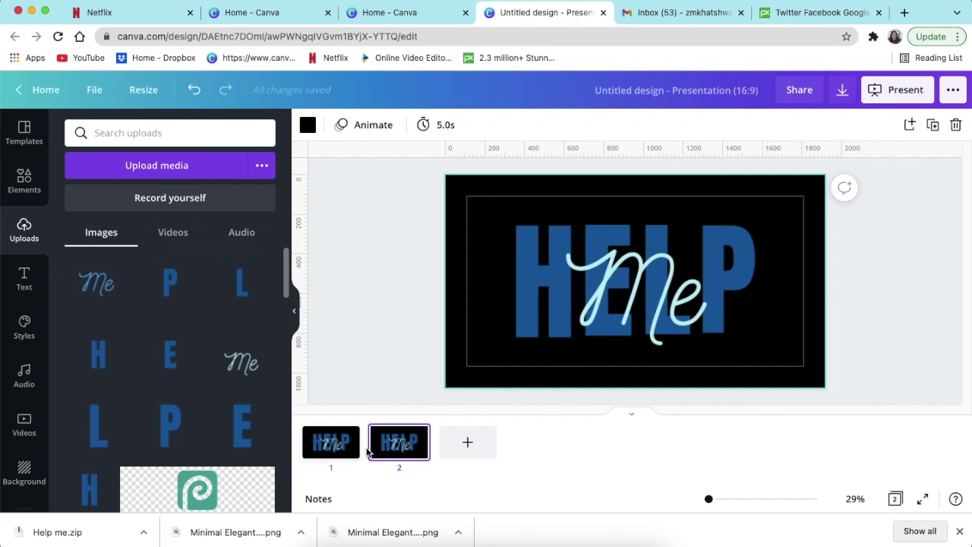
mouse_move(405, 448)
left_click(344, 452)
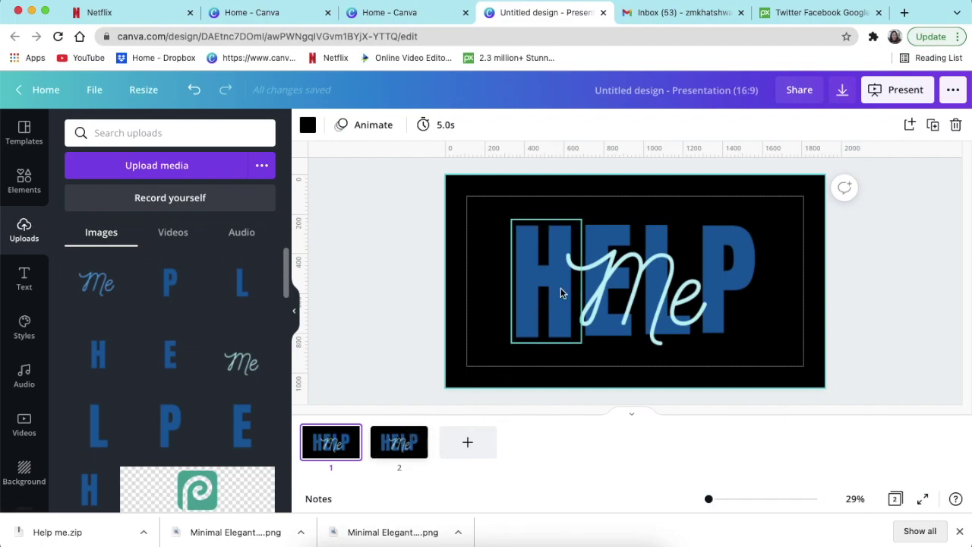
Step: Delete the E, L and P letters from the first slide, leaving only the H and the Me script
left_click(611, 237)
left_click_drag(611, 237, 644, 232)
key("Delete")
left_click(717, 240)
key("Delete")
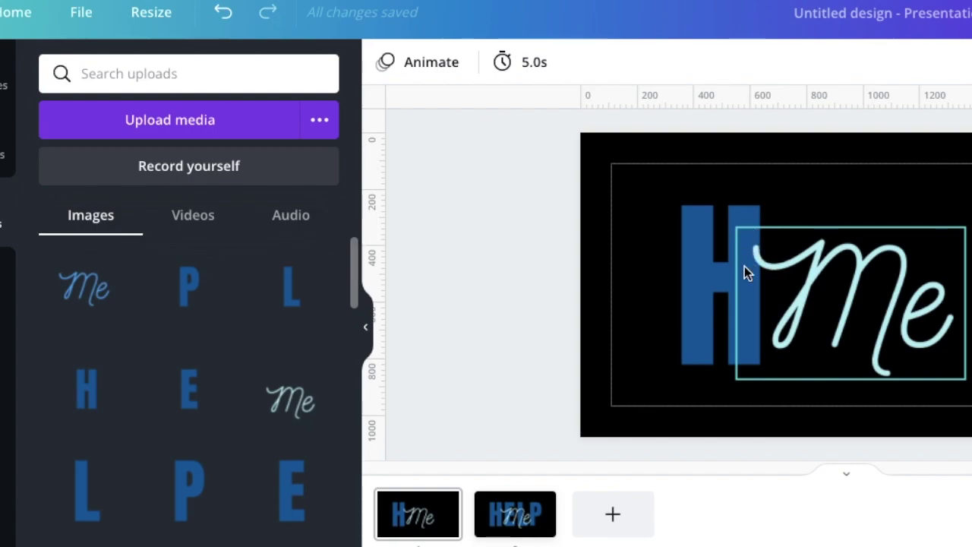
Step: Run the Background Remover on the H image of the first slide
left_click(692, 299)
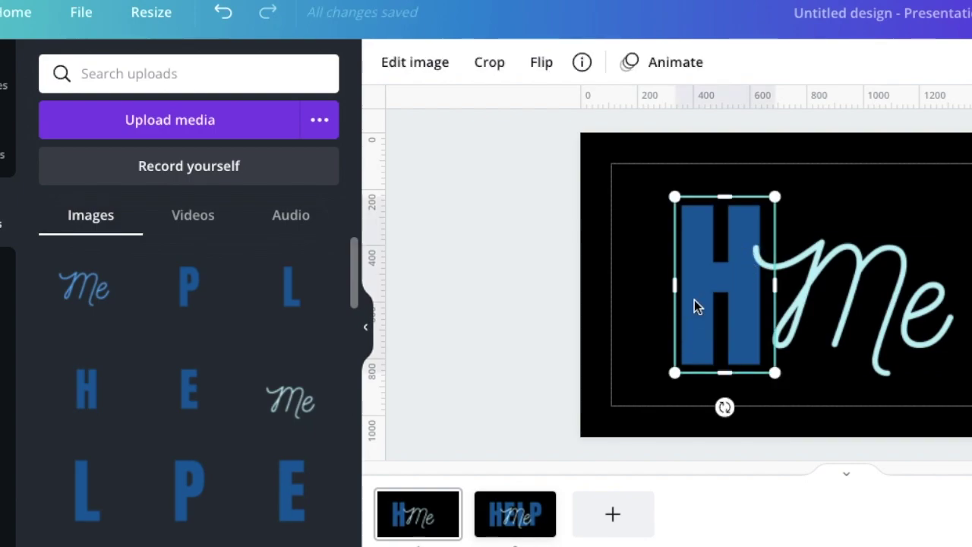
left_click(417, 64)
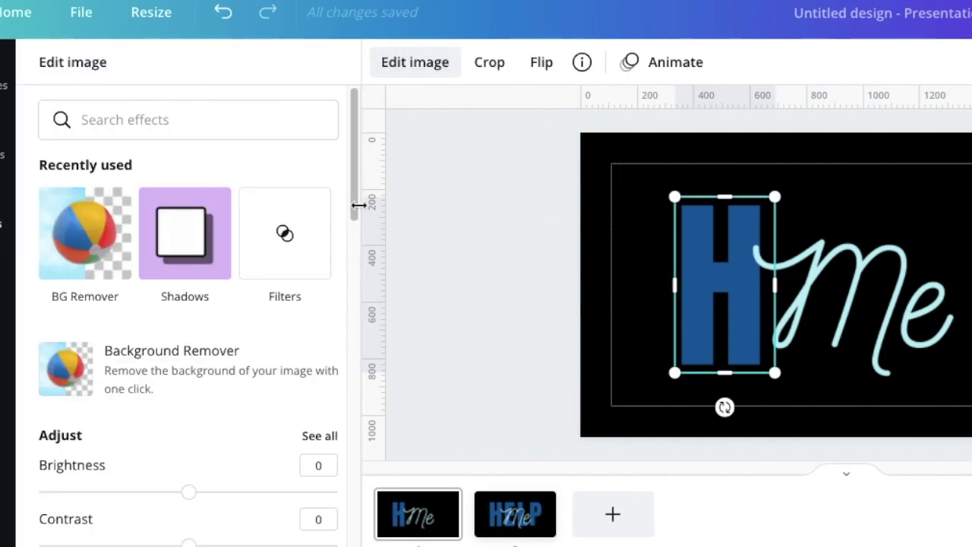
left_click(85, 249)
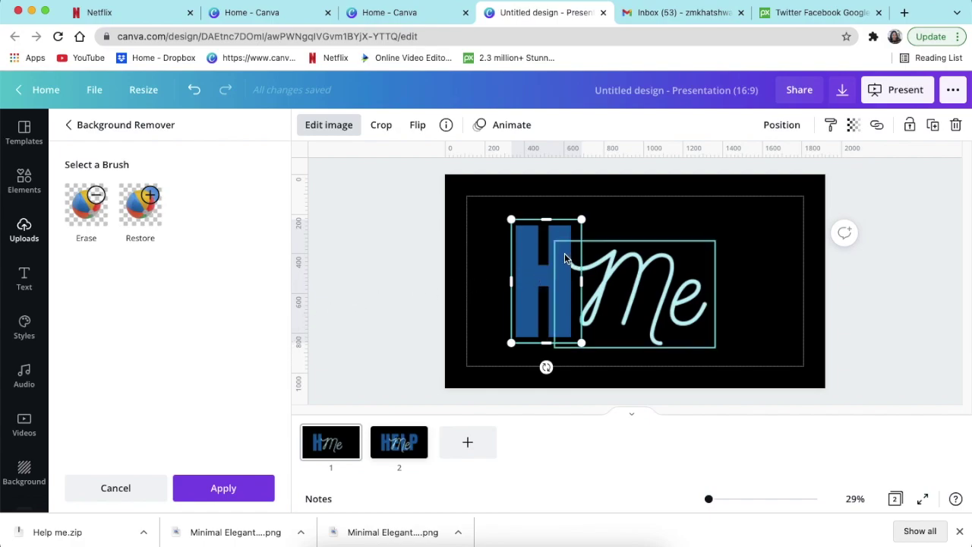
left_click_drag(709, 499, 714, 502)
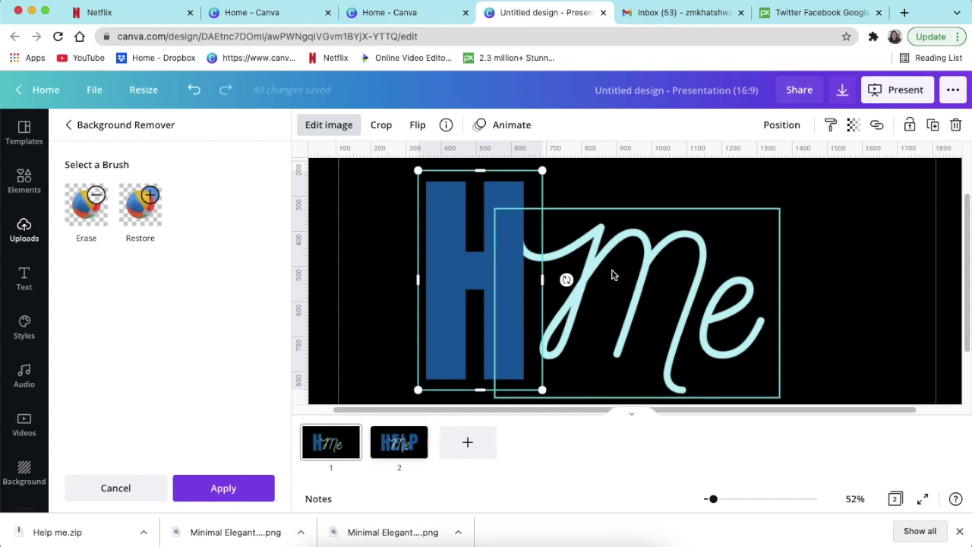
Step: Lock the Me image in place and reopen the H image in the Background Remover
left_click(657, 256)
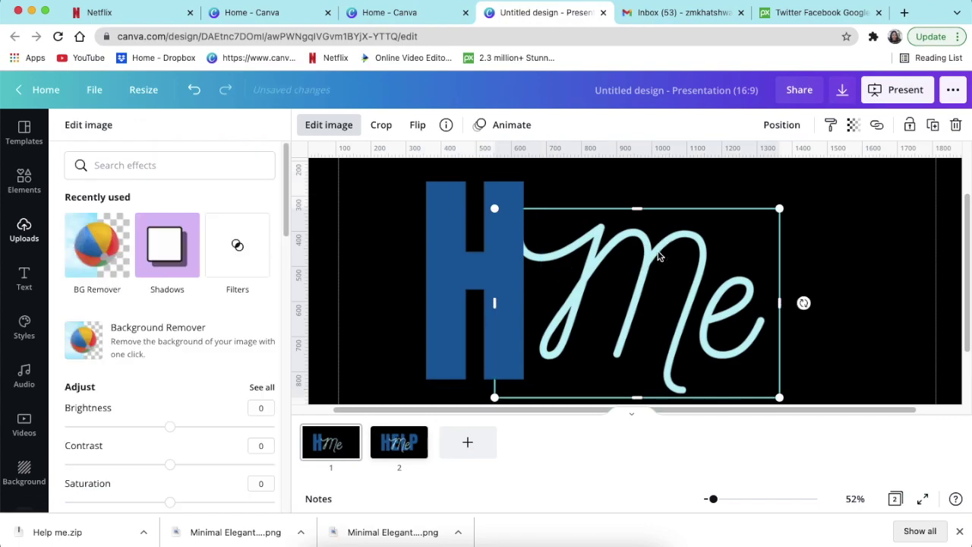
left_click(909, 125)
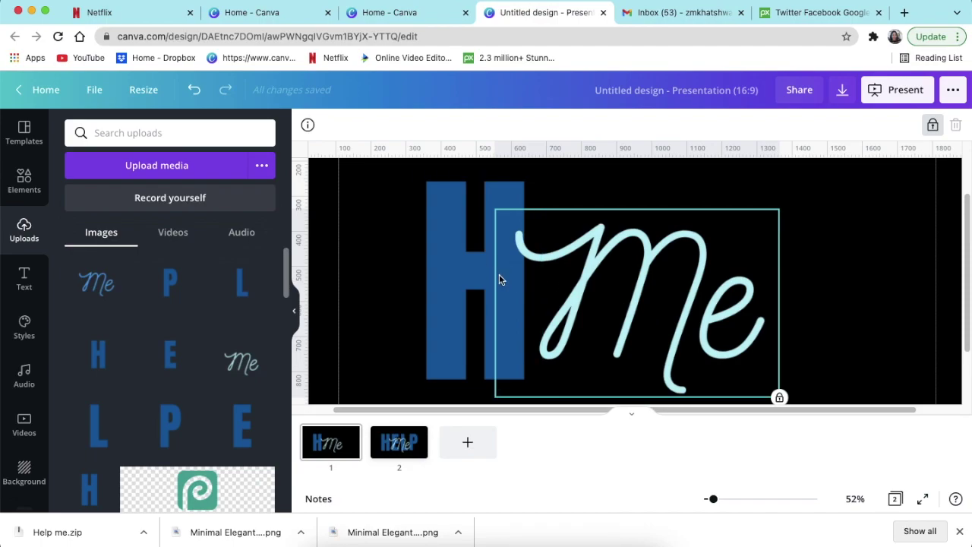
left_click(452, 286)
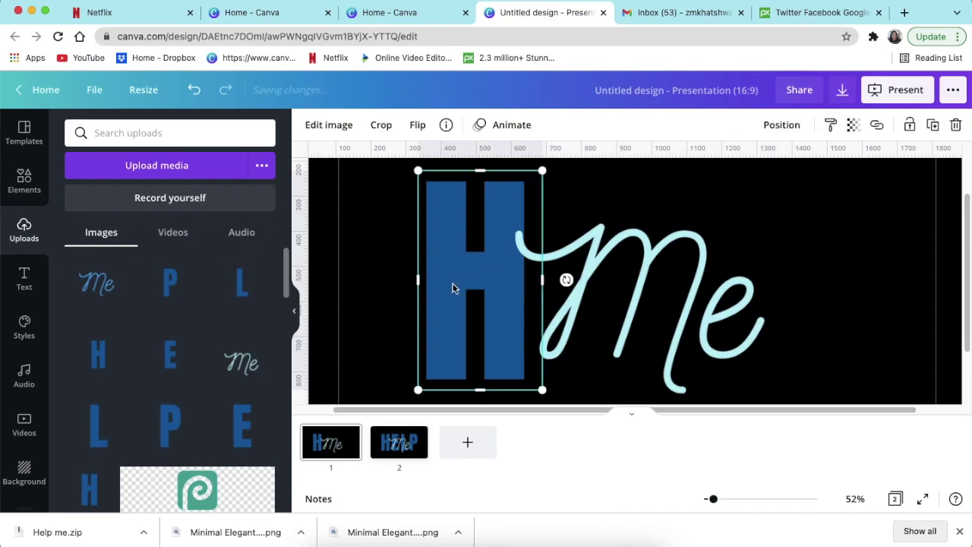
left_click(338, 129)
left_click(96, 252)
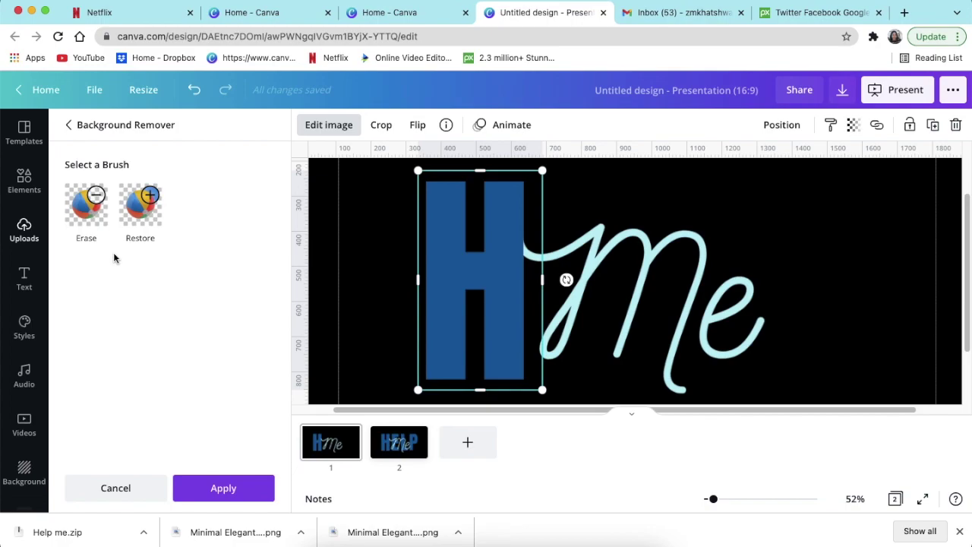
Step: Try to erase the part of the H's right stem where the Me script's first stroke crosses it
left_click(93, 211)
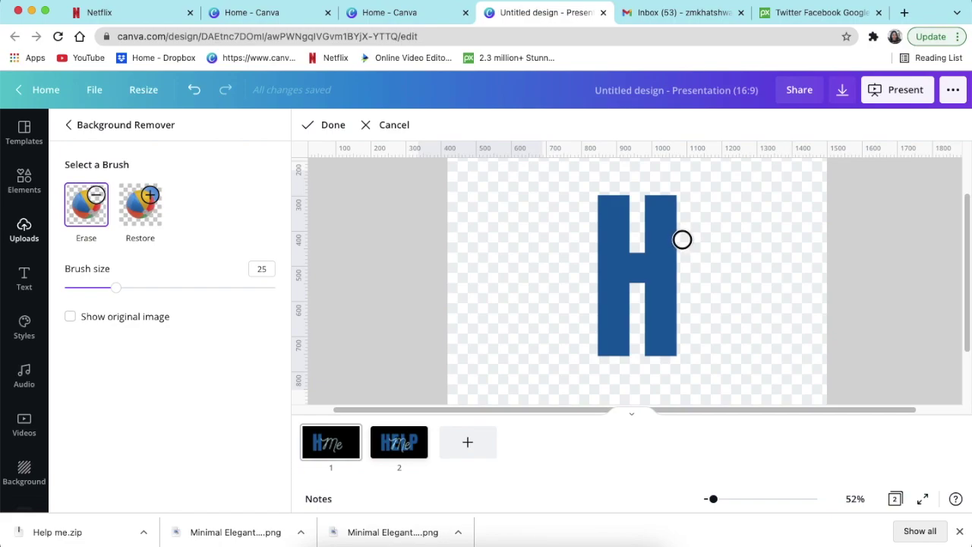
left_click_drag(672, 235, 667, 229)
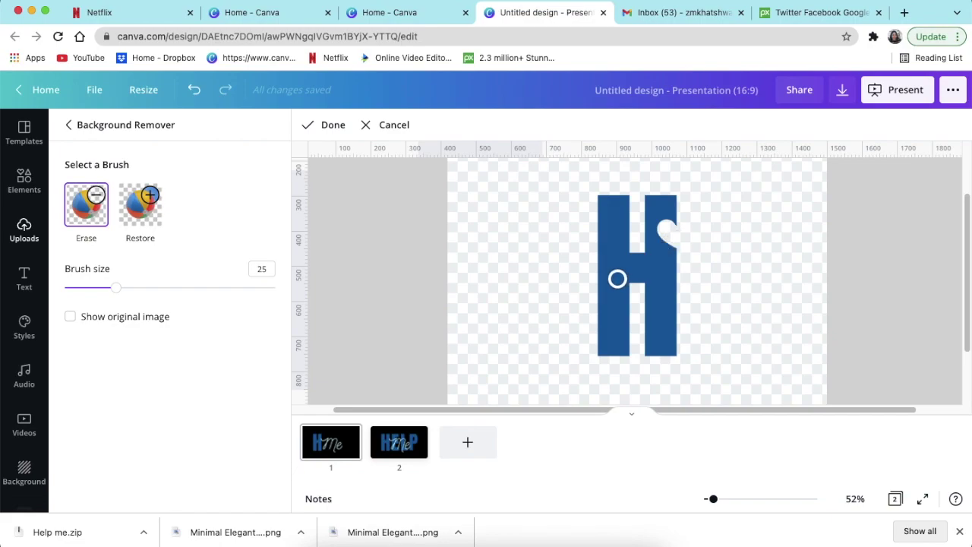
left_click(331, 129)
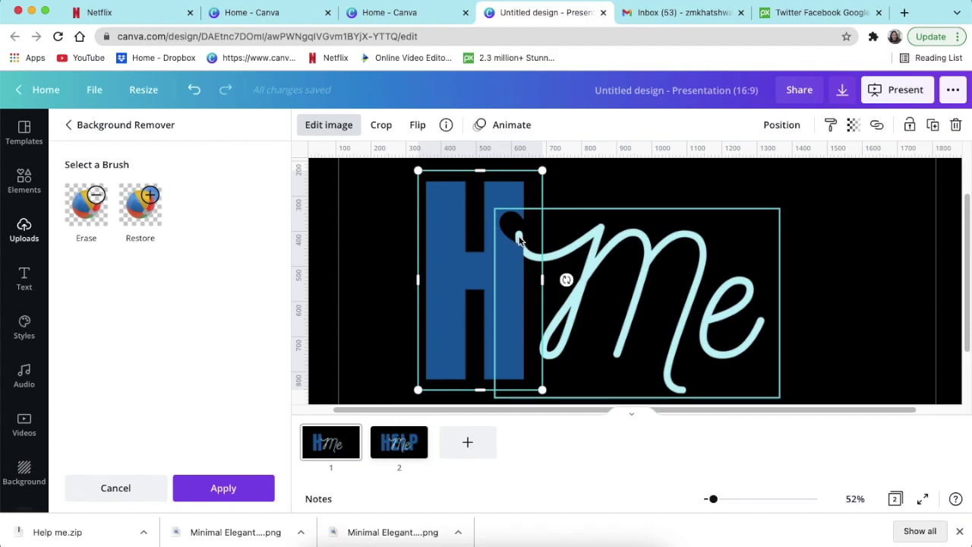
Step: Restore the erased patch on the right stem of the H
left_click(143, 210)
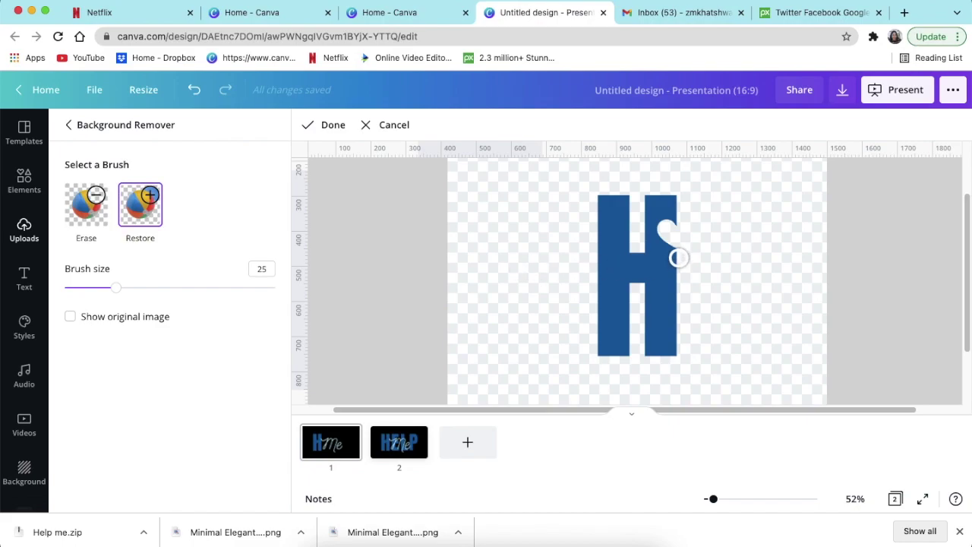
mouse_move(666, 219)
left_mouse_down()
mouse_move(668, 247)
mouse_move(662, 220)
left_mouse_up()
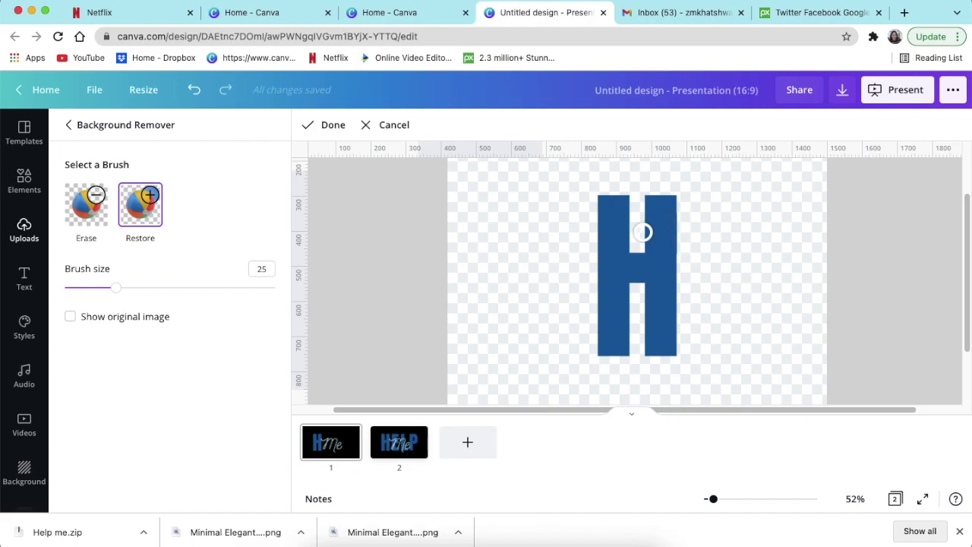
left_click(322, 130)
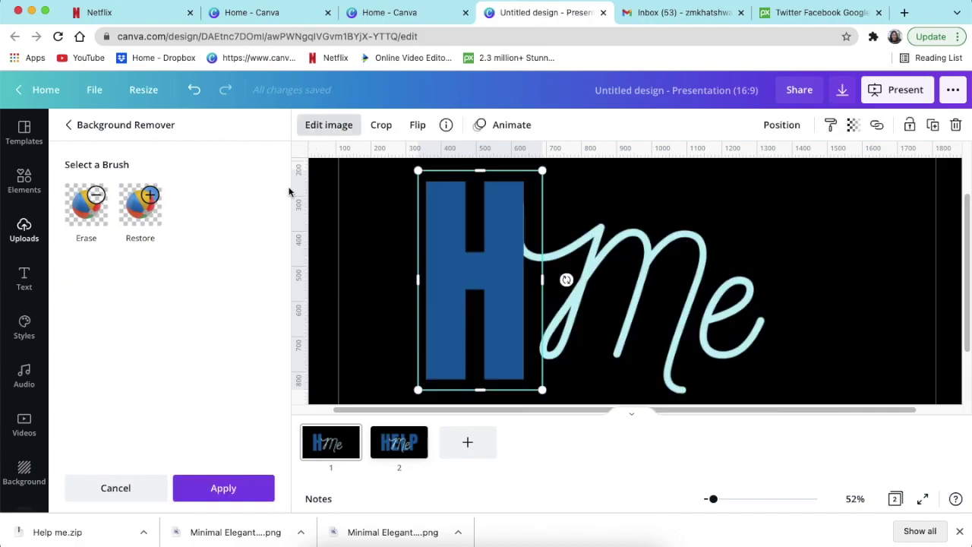
Step: Erase a slightly lower, curved patch from the H's right stem, following the start of the Me script
left_click(95, 207)
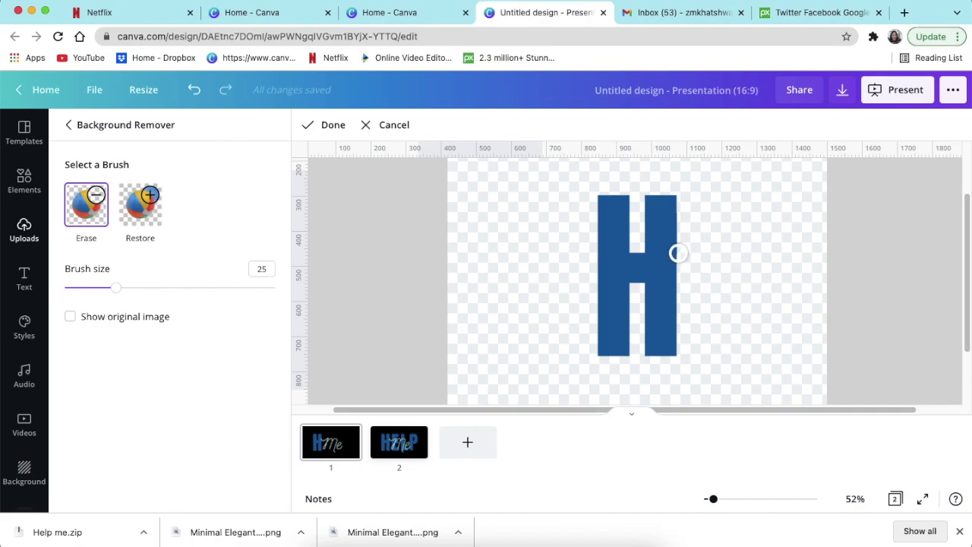
mouse_move(678, 253)
left_mouse_down()
mouse_move(663, 242)
mouse_move(694, 254)
left_mouse_up()
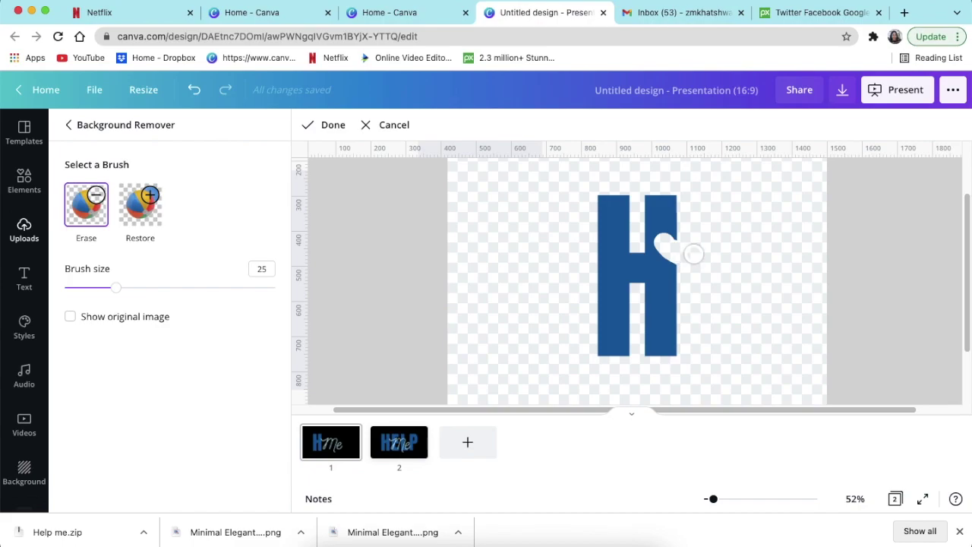
left_click(332, 126)
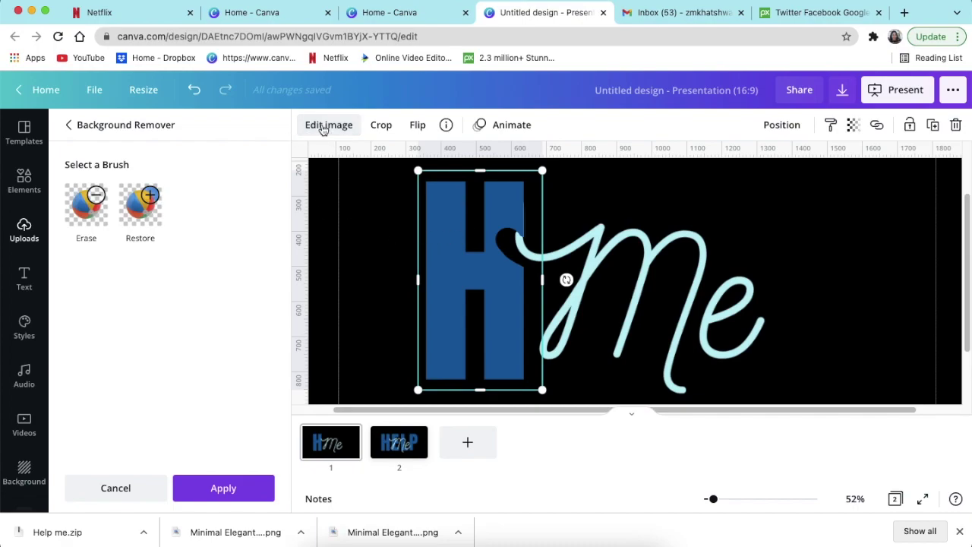
Step: Restore the outer part of the erased notch on the H's right stem so it hugs the Me script more closely
left_click(86, 205)
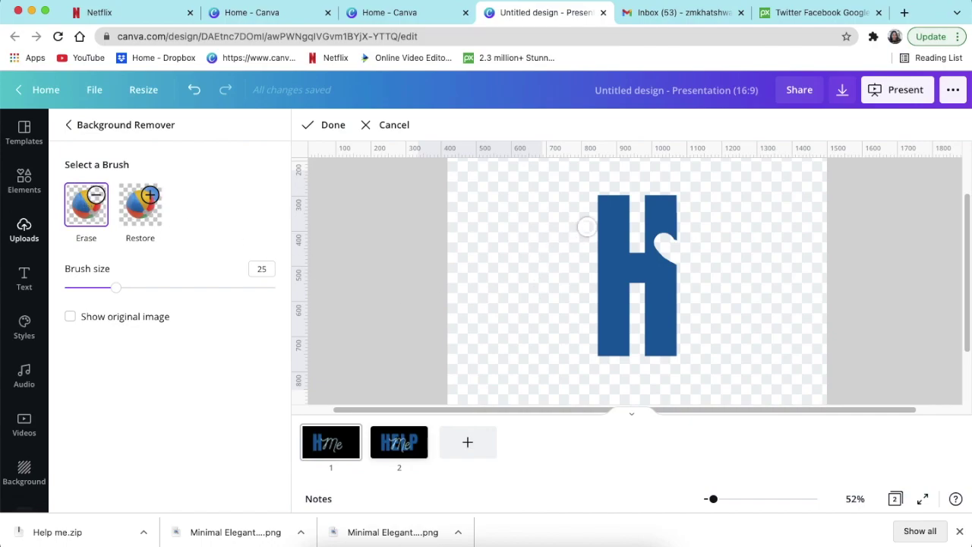
left_click(130, 218)
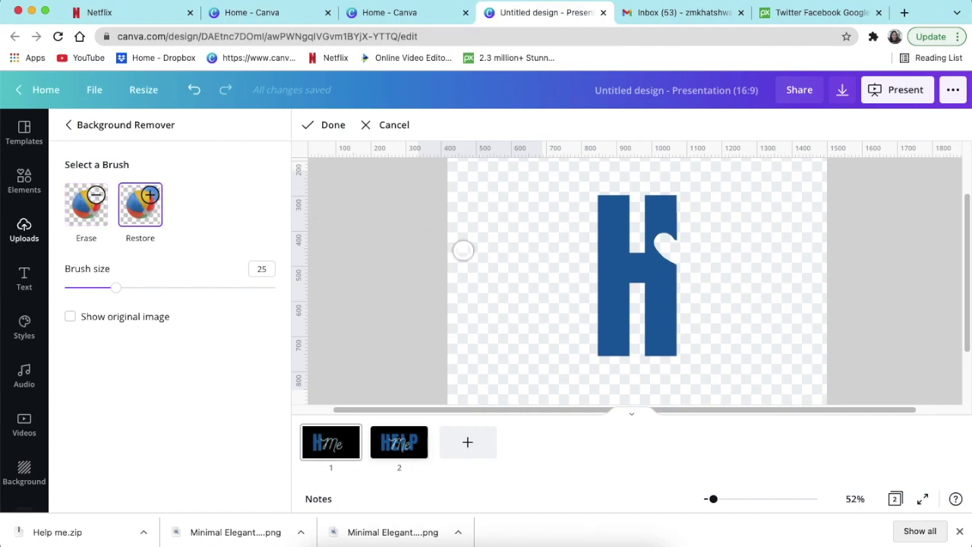
mouse_move(672, 263)
left_mouse_down()
mouse_move(662, 263)
mouse_move(663, 230)
left_mouse_up()
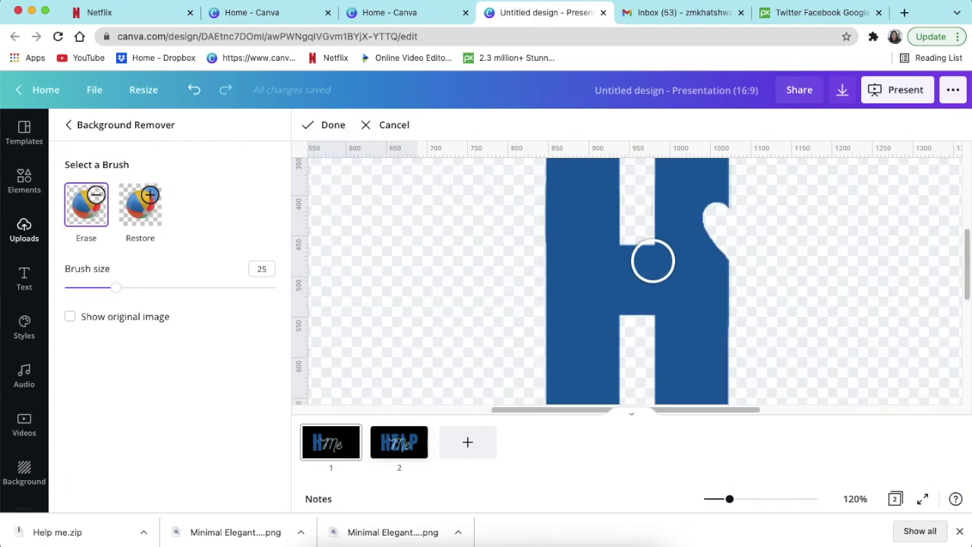
Step: Refine the notch on the H's right stem with a size 15 erase brush and apply the result
left_click_drag(116, 287, 94, 287)
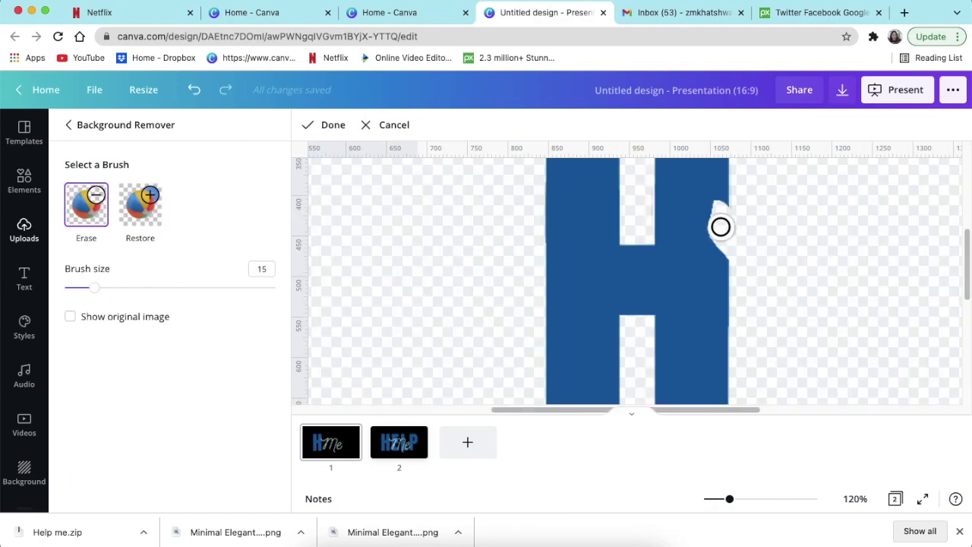
left_click(333, 125)
left_click_drag(710, 499, 754, 499)
left_click(93, 208)
left_click(331, 126)
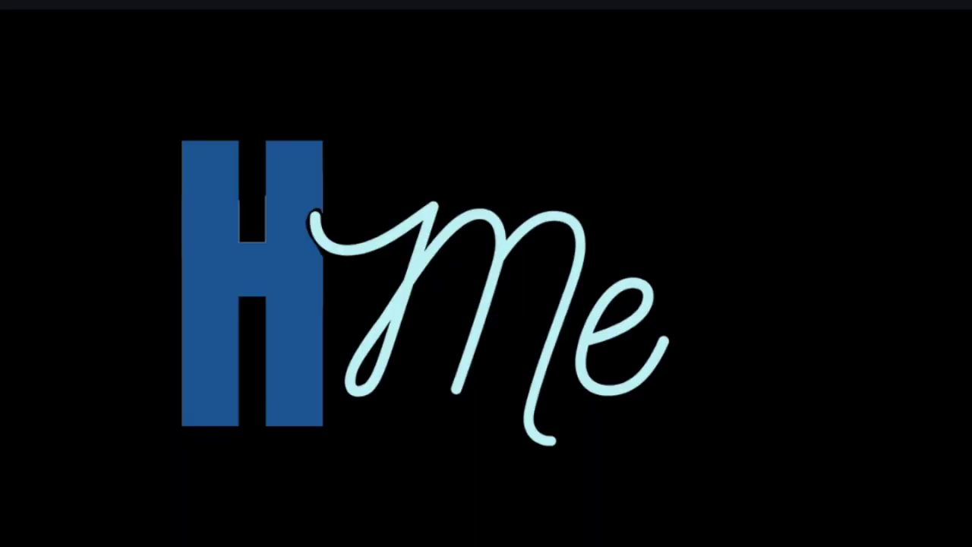
key("Escape")
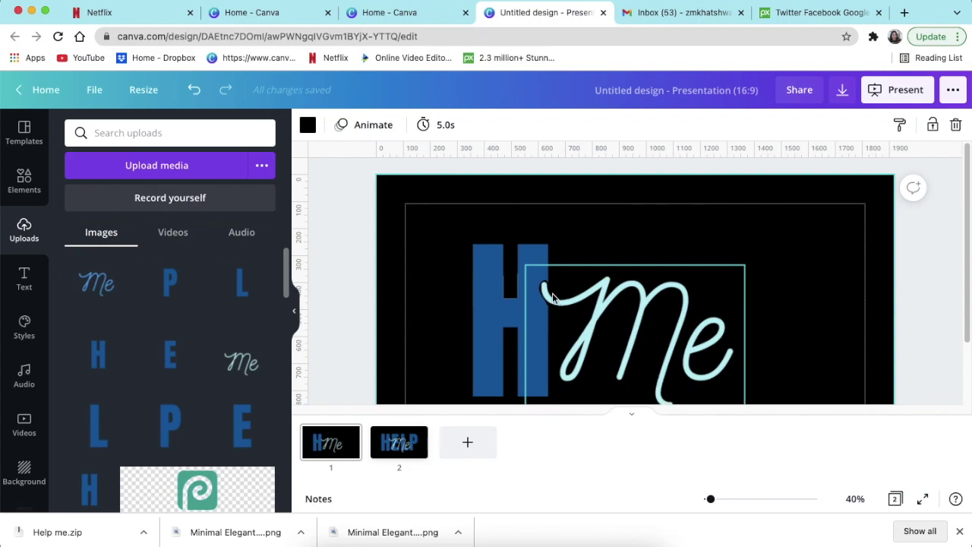
Step: Copy the letter E from page 2 and paste it beside the H on page 1
left_click(506, 328)
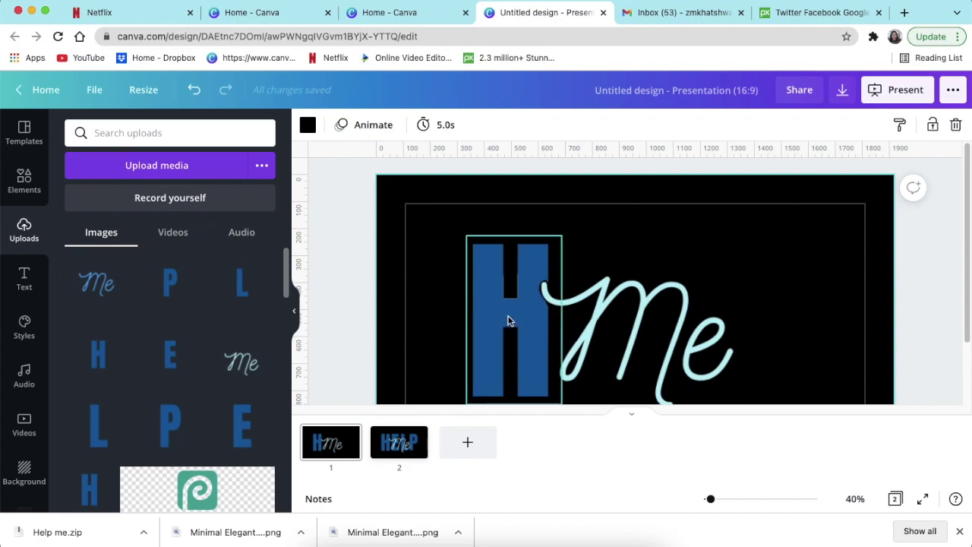
left_click(428, 364)
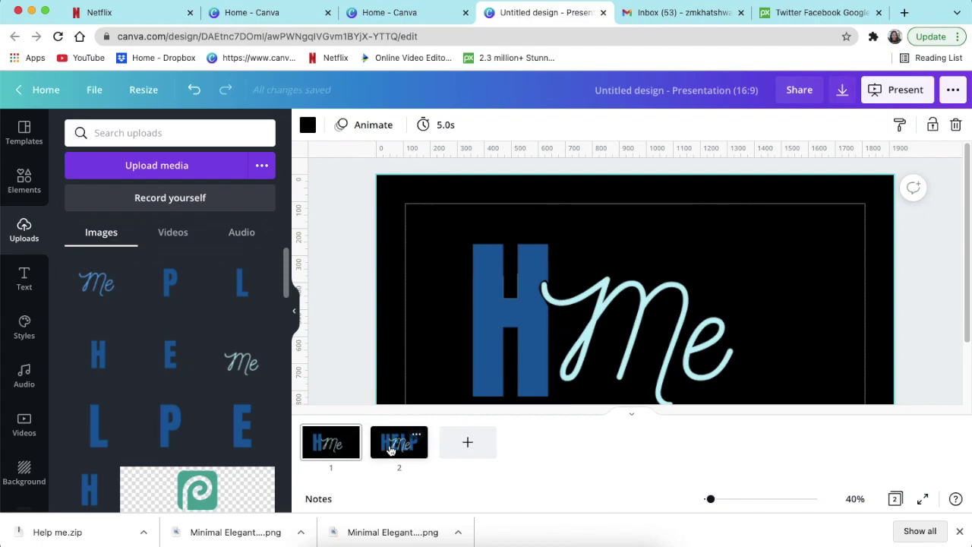
left_click(390, 450)
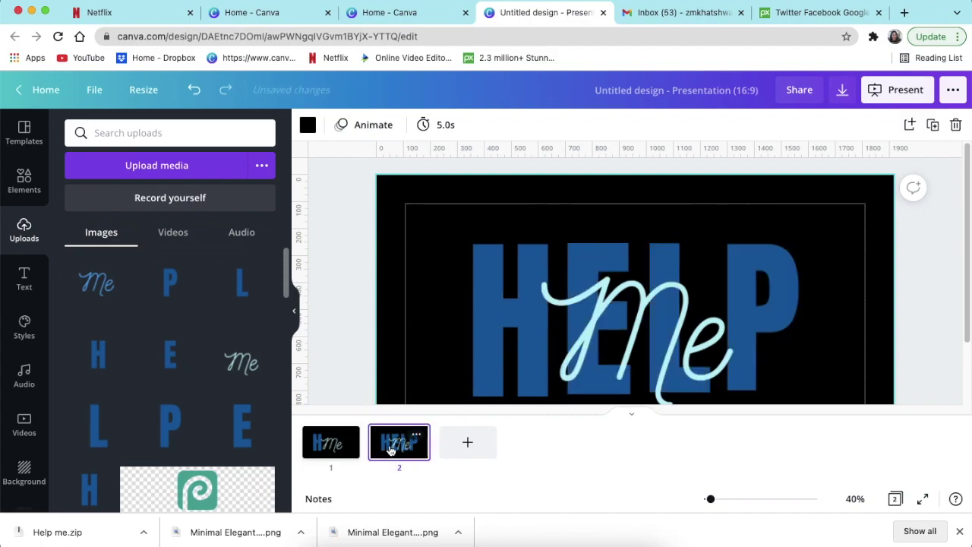
left_click(595, 257)
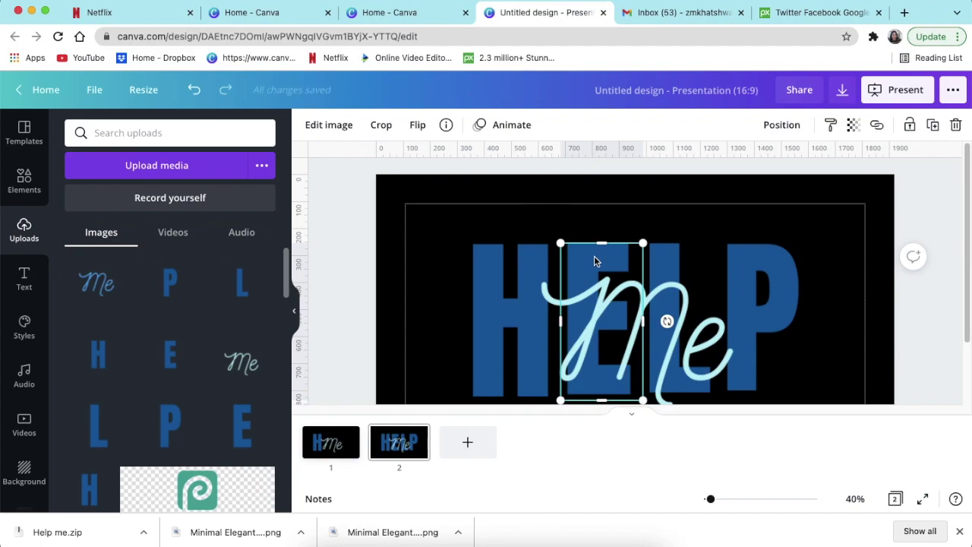
left_click(334, 442)
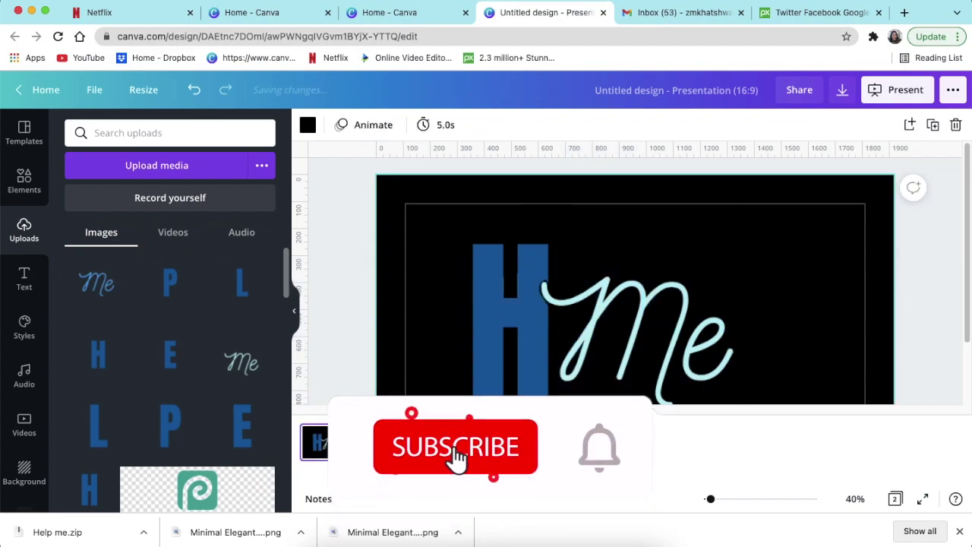
key("ctrl+v")
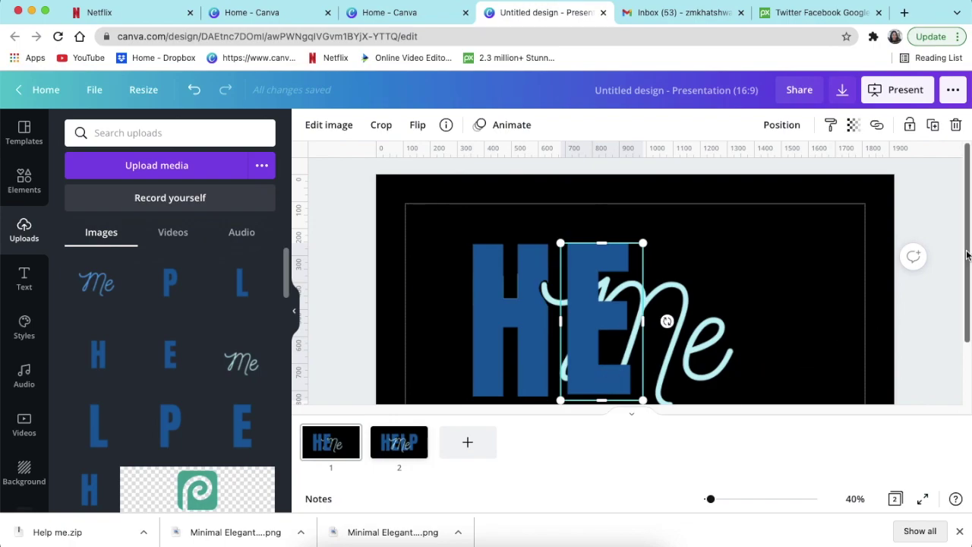
Step: Send the E to the back so it sits behind the Me script on page 1
scroll(961, 266, "down", 2)
left_click(836, 336)
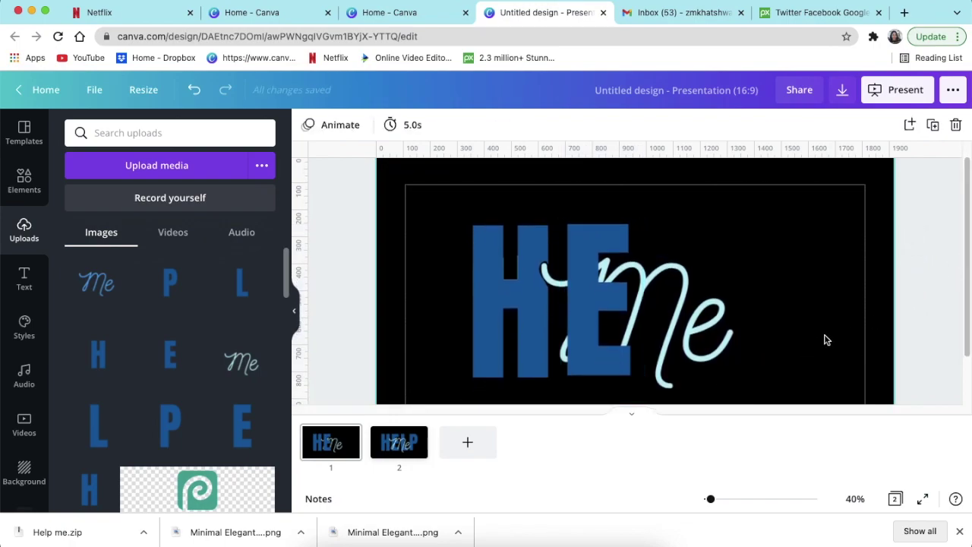
left_click(590, 291)
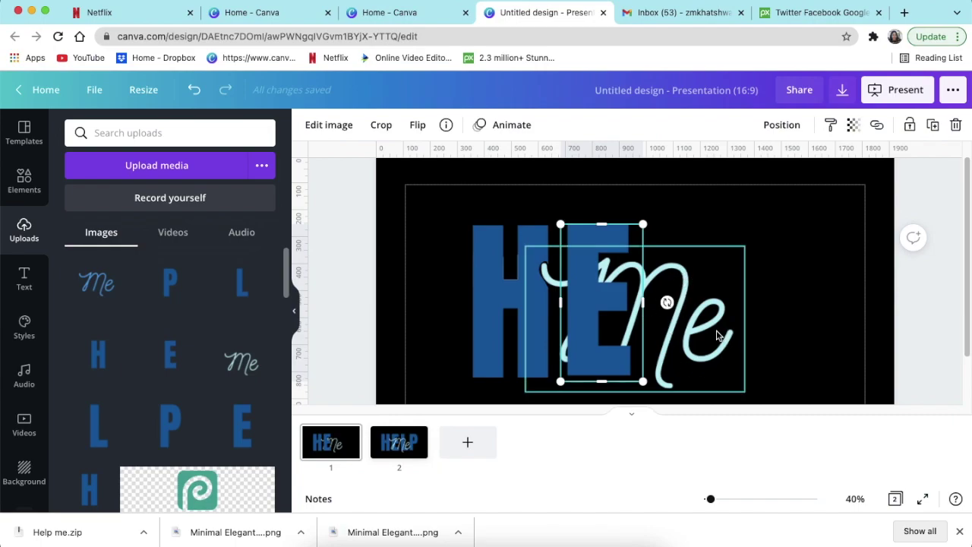
right_click(593, 255)
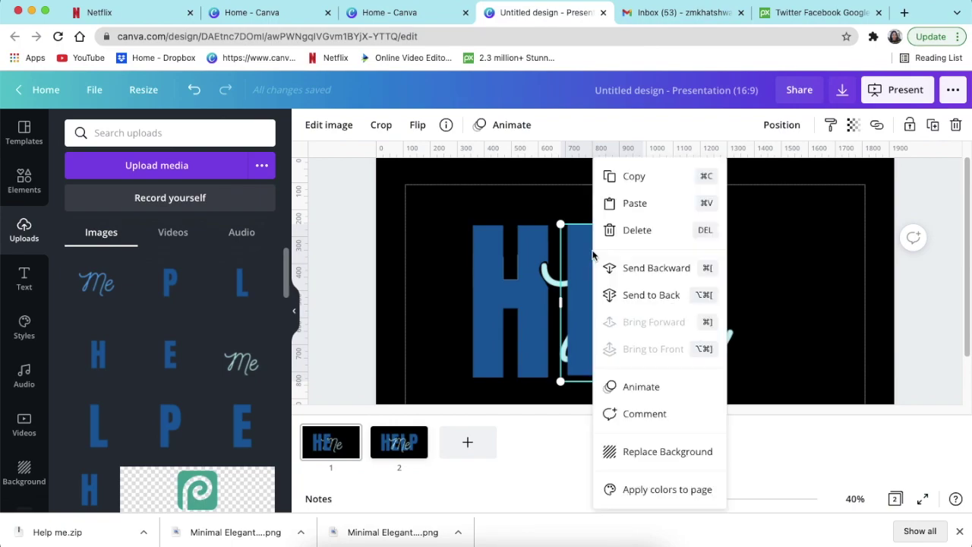
left_click(636, 294)
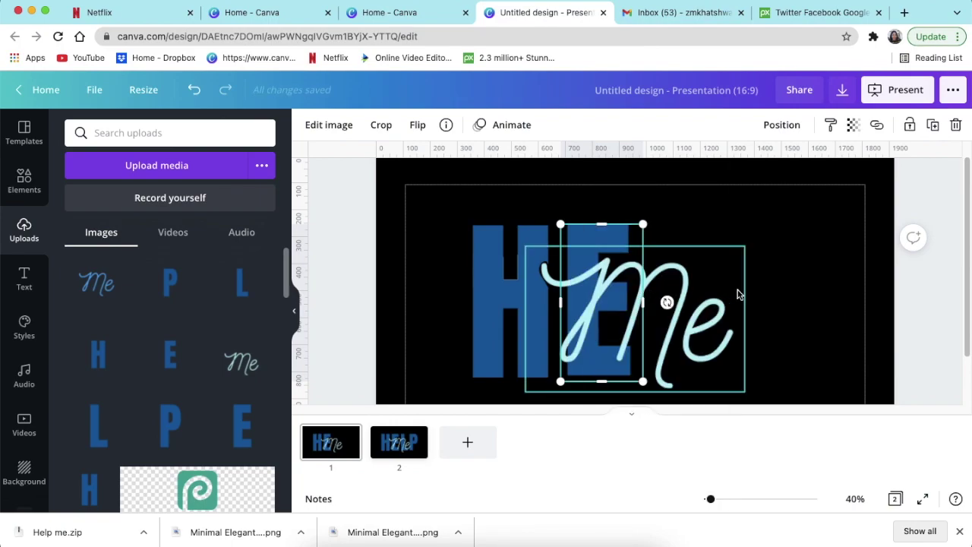
left_click(837, 289)
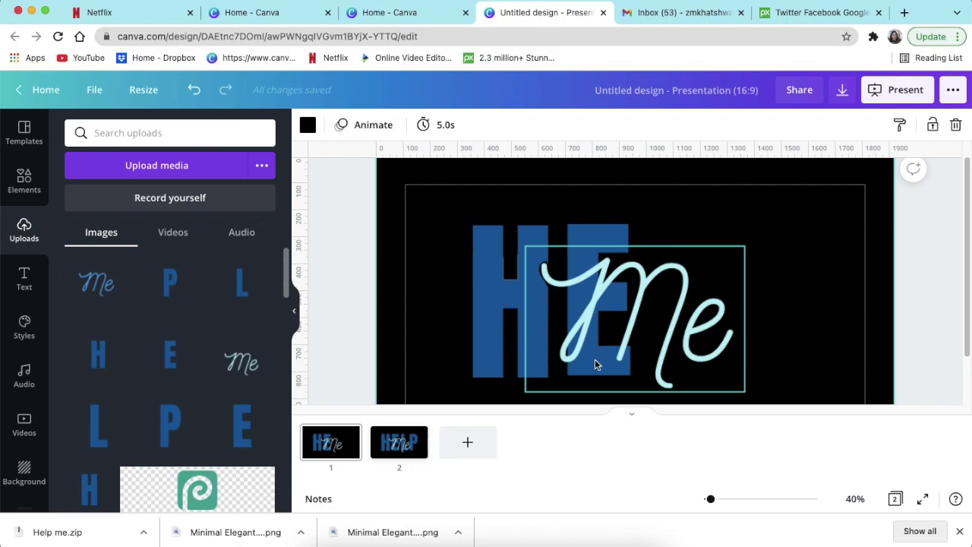
Step: Unlock the Me image and open it in the Background Remover
left_click(592, 279)
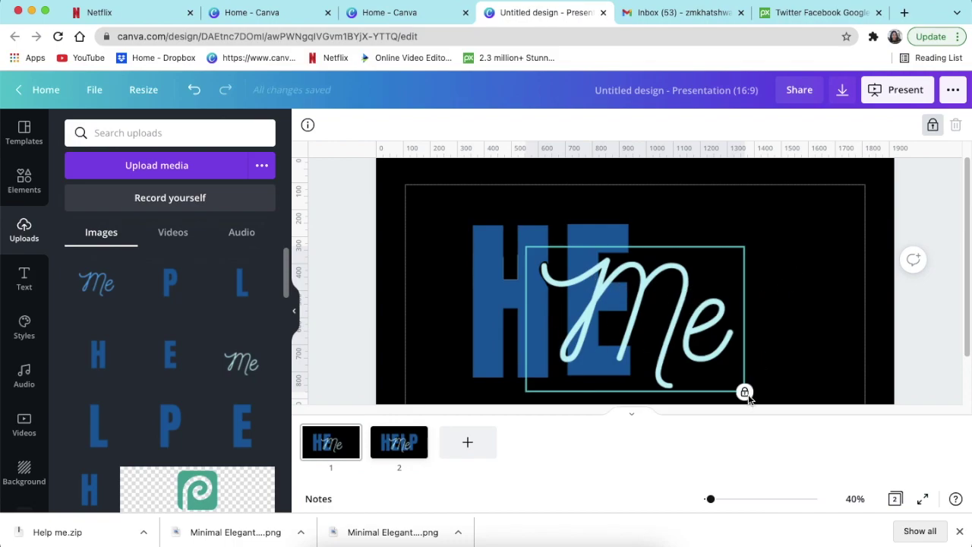
left_click(933, 126)
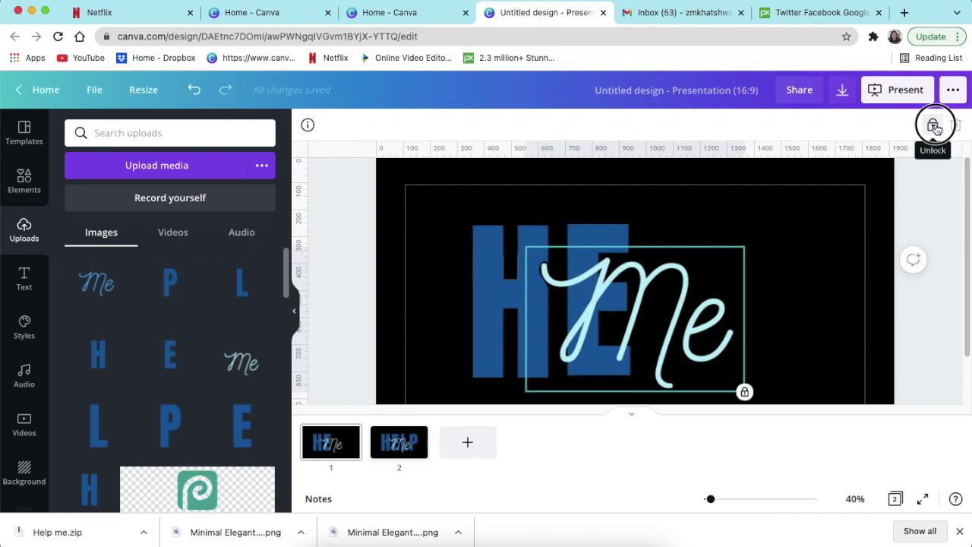
left_click(337, 124)
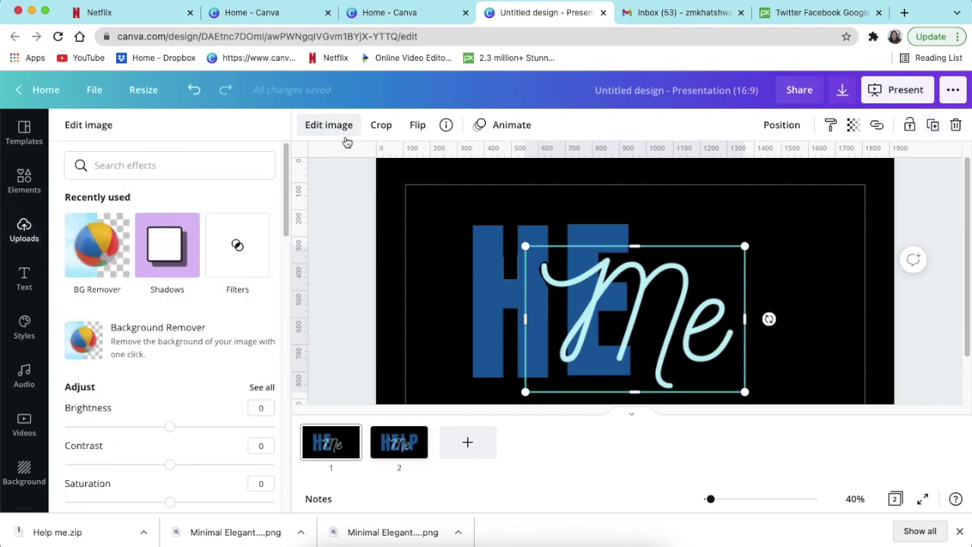
left_click(86, 250)
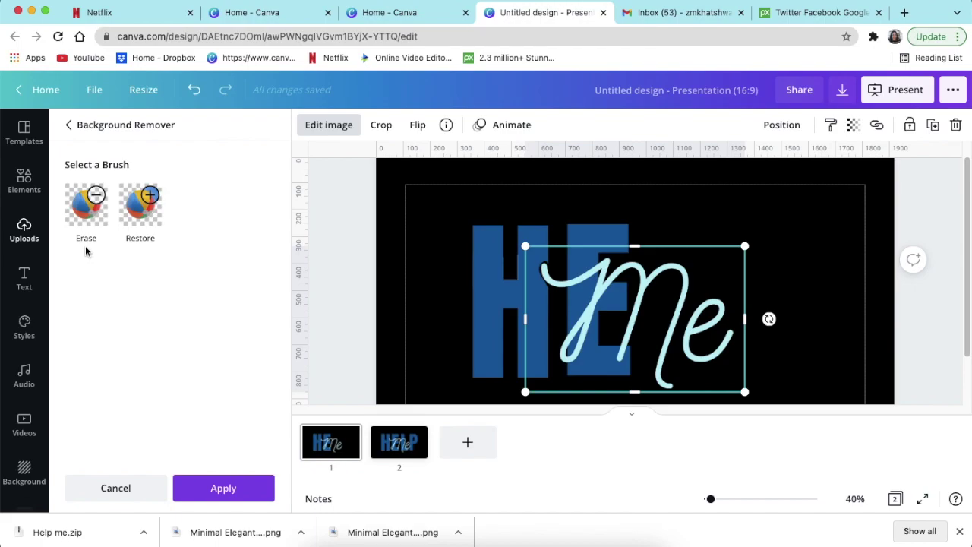
Step: Erase the parts of the Me script that cross the E's stem and arms, restoring stray cuts, and apply the result
left_click(86, 227)
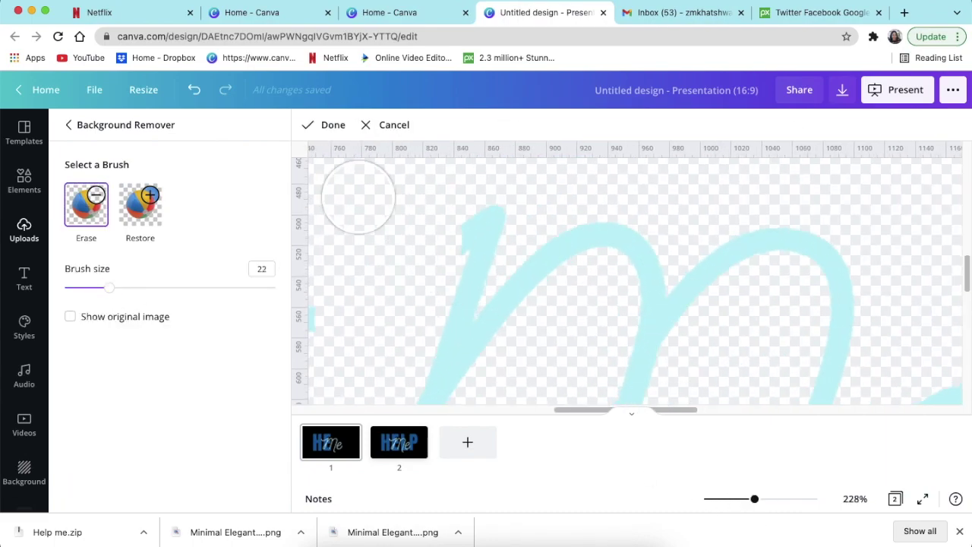
left_click(139, 205)
left_click_drag(113, 289, 92, 288)
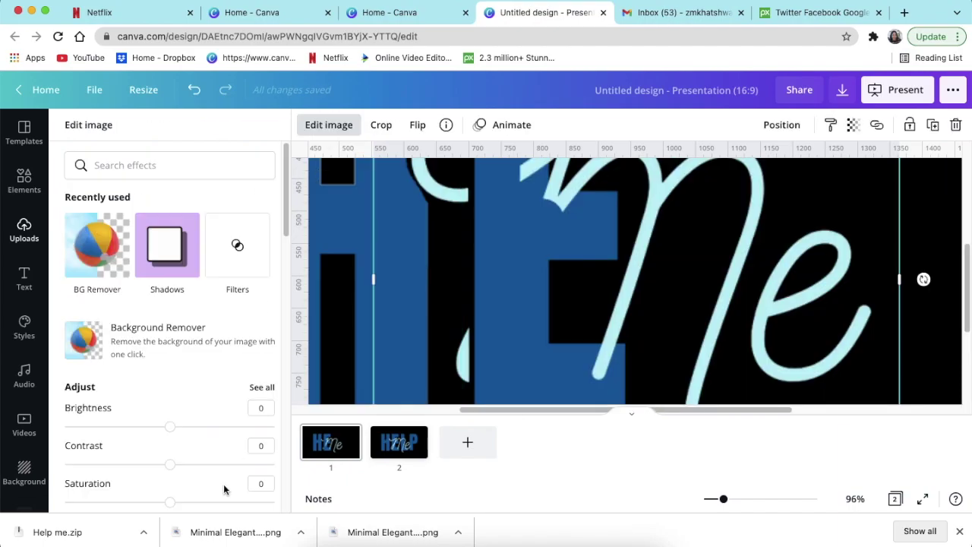
left_click(84, 205)
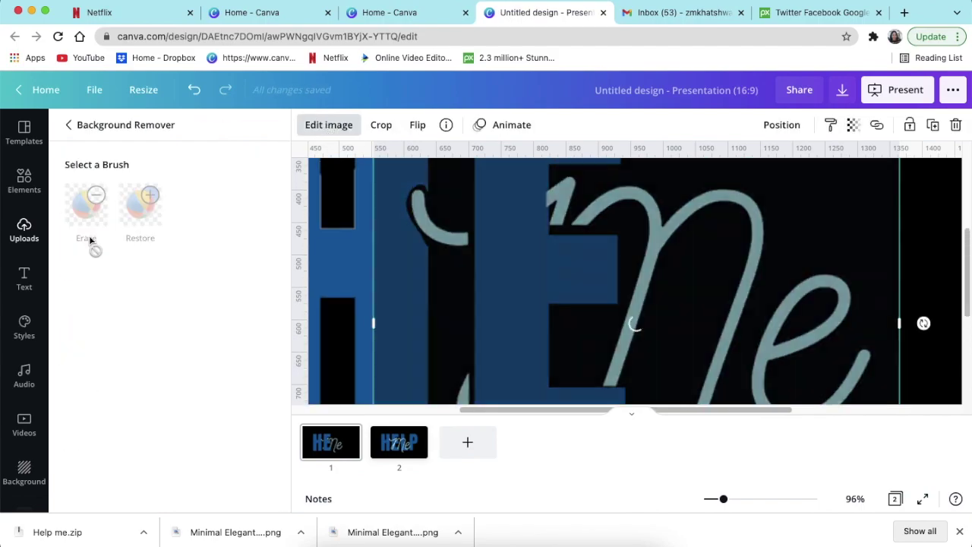
left_click(89, 236)
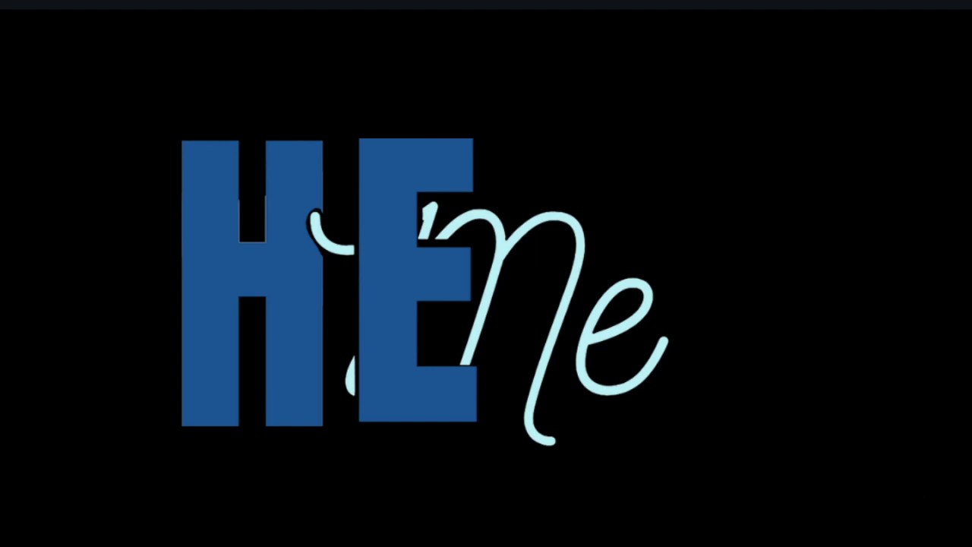
key("Escape")
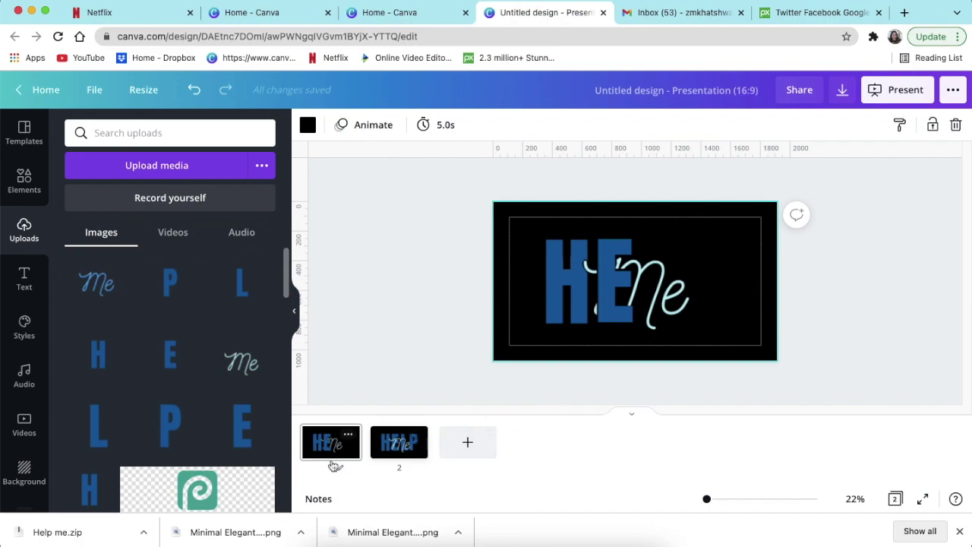
Step: Copy the letter L from page 2 and paste it beside the E on page 1
left_click(395, 449)
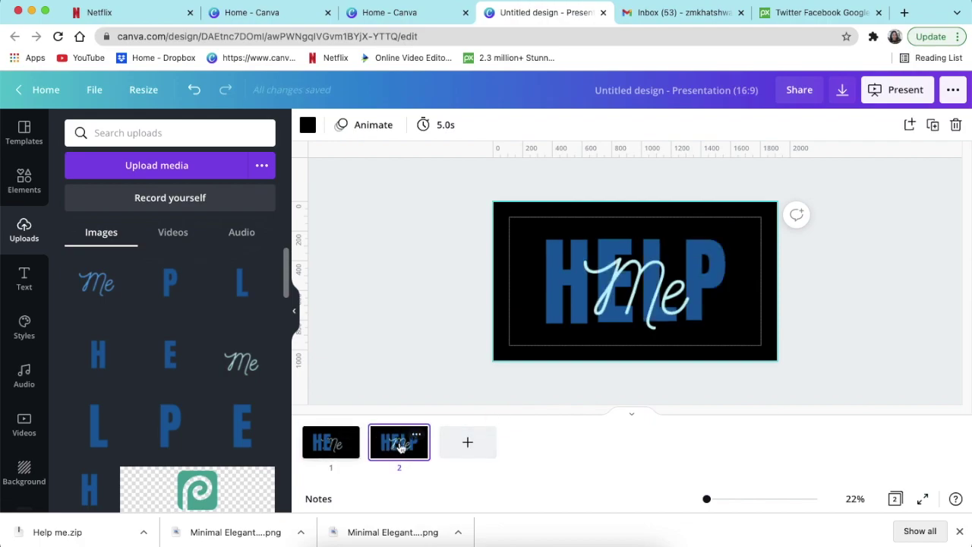
left_click(652, 247)
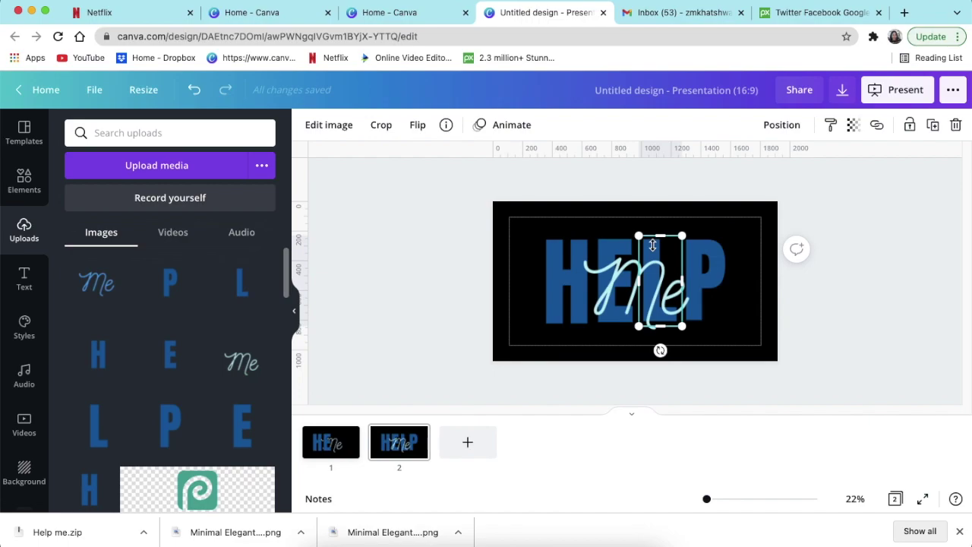
left_click(352, 451)
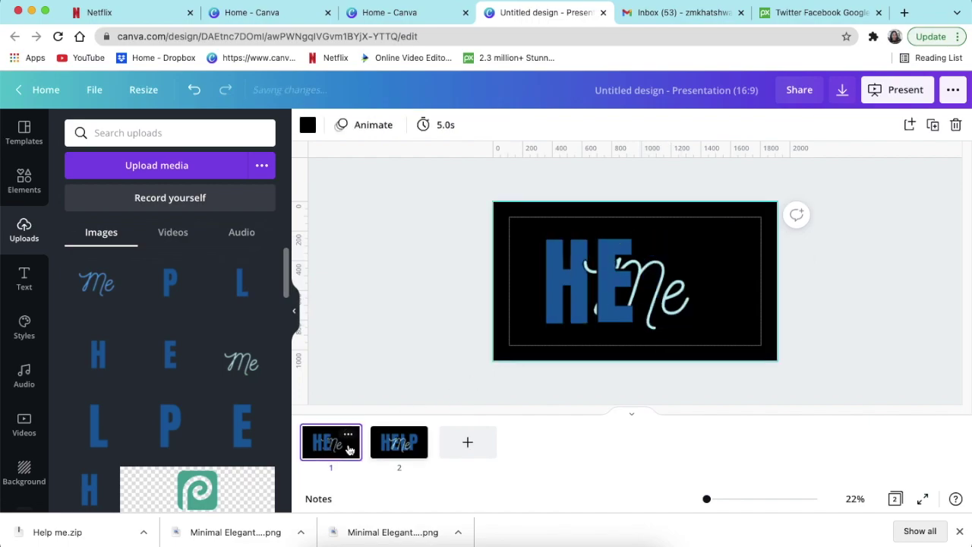
key("ctrl+v")
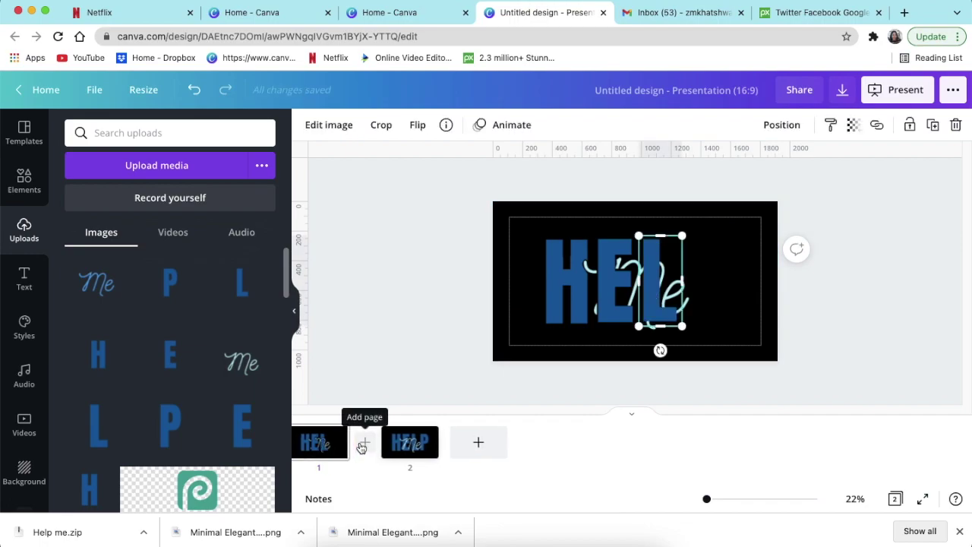
Step: Send the L to the back so it sits behind the Me script
right_click(662, 272)
left_click(703, 294)
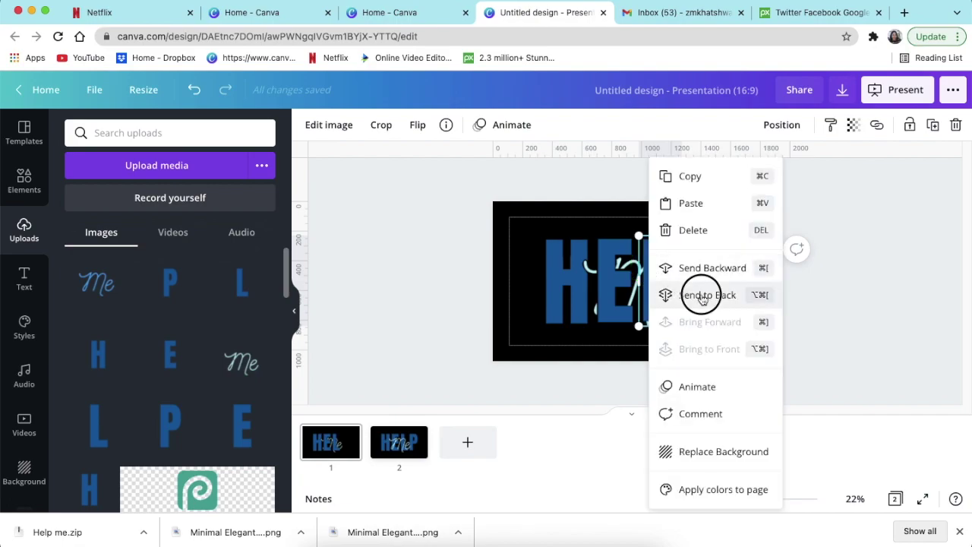
left_click(834, 346)
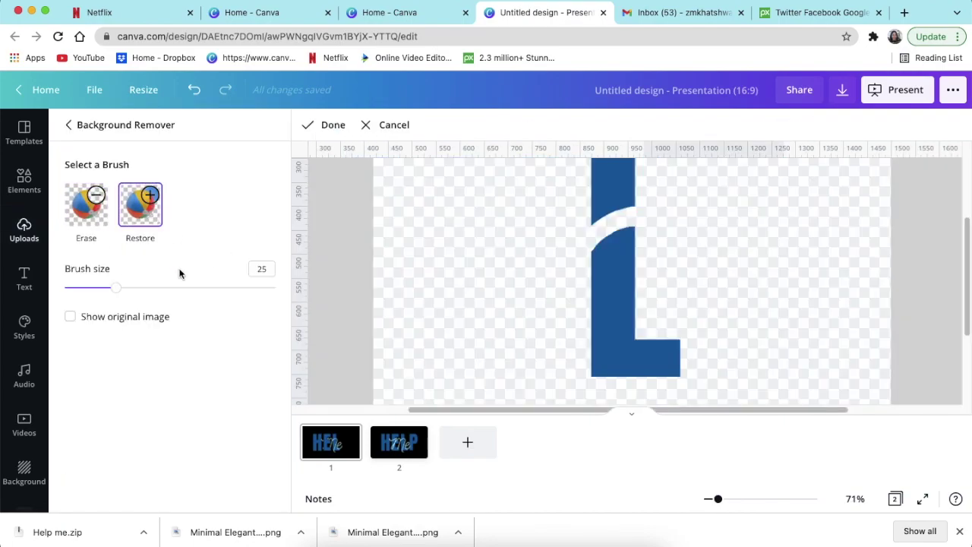
Step: Erase a gap in the letter L along the Me script's strokes with brush size 11, restore stray cuts, and apply the result
left_click(322, 126)
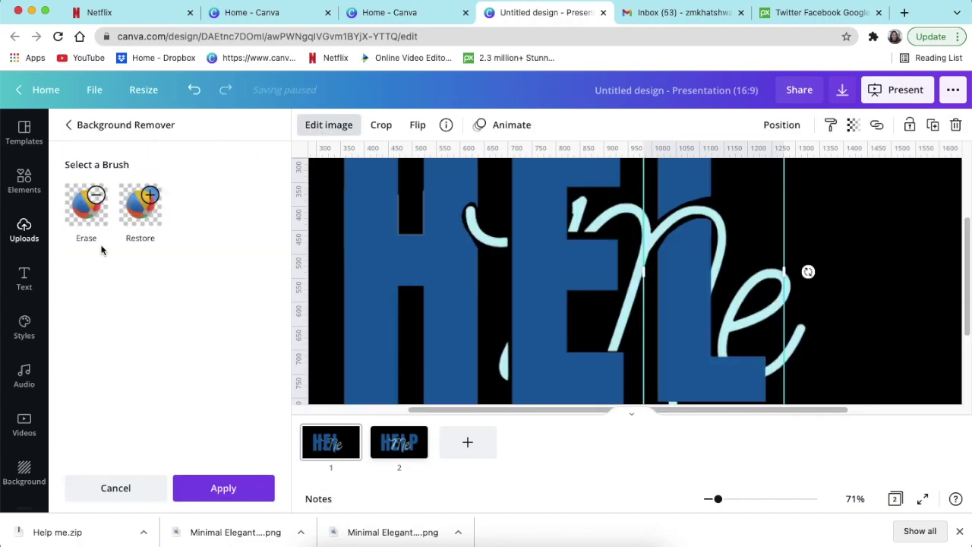
left_click(89, 209)
left_click_drag(113, 287, 86, 288)
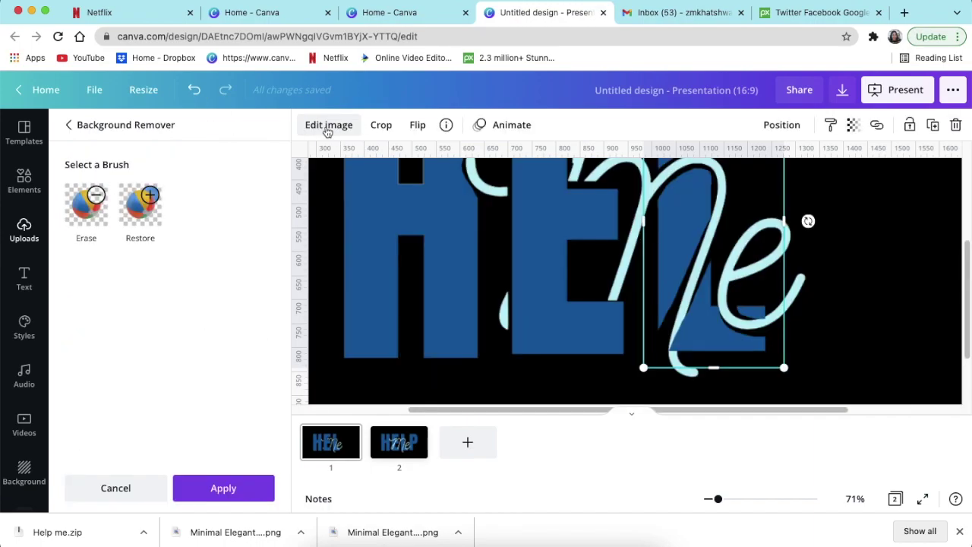
left_click(331, 125)
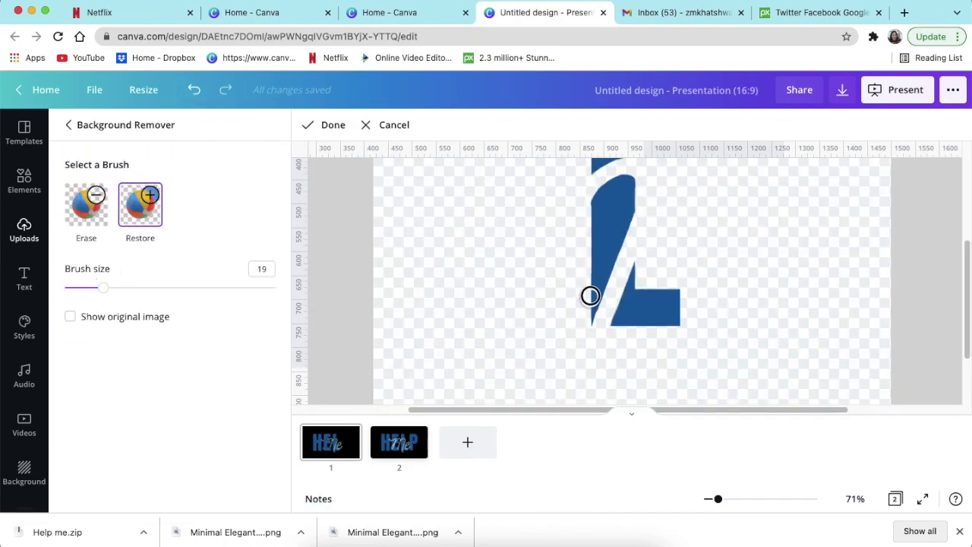
left_click(332, 128)
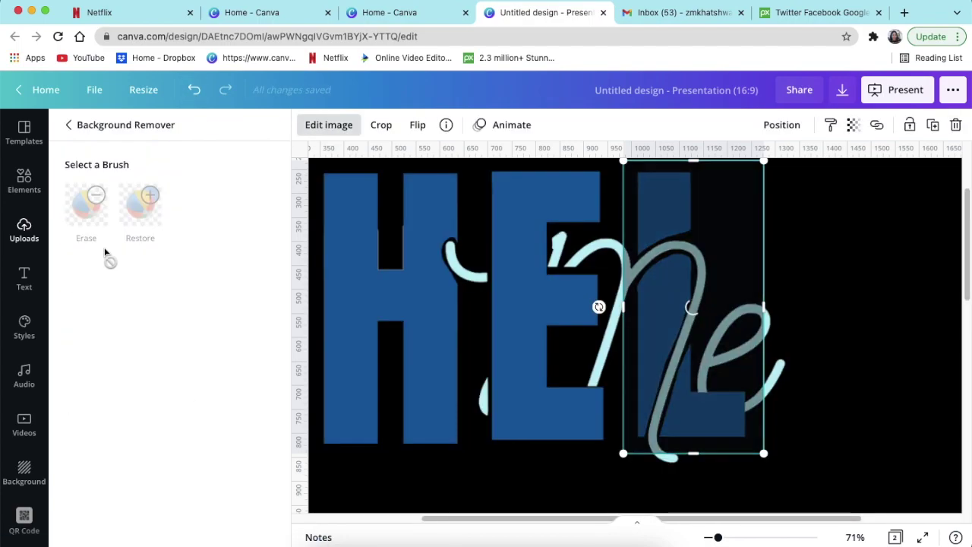
left_click(86, 211)
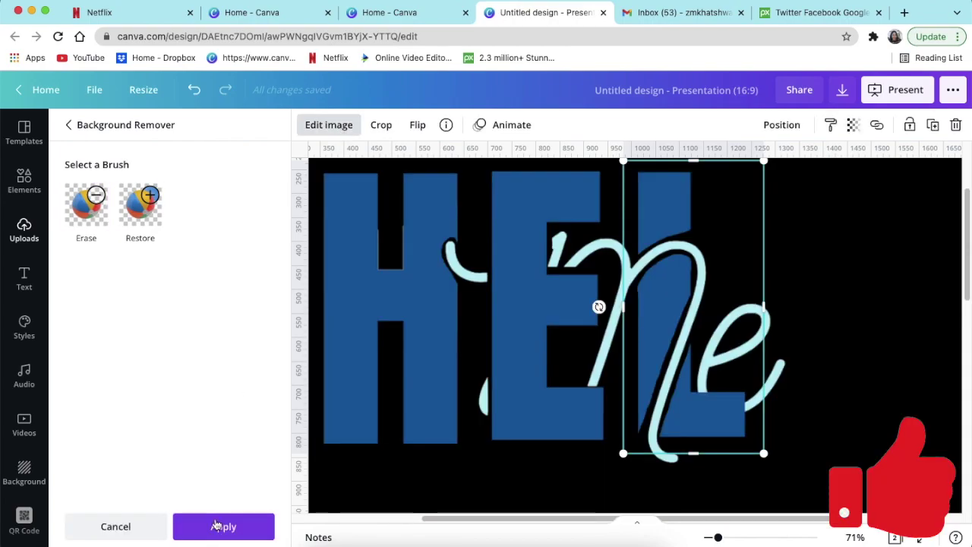
left_click(216, 526)
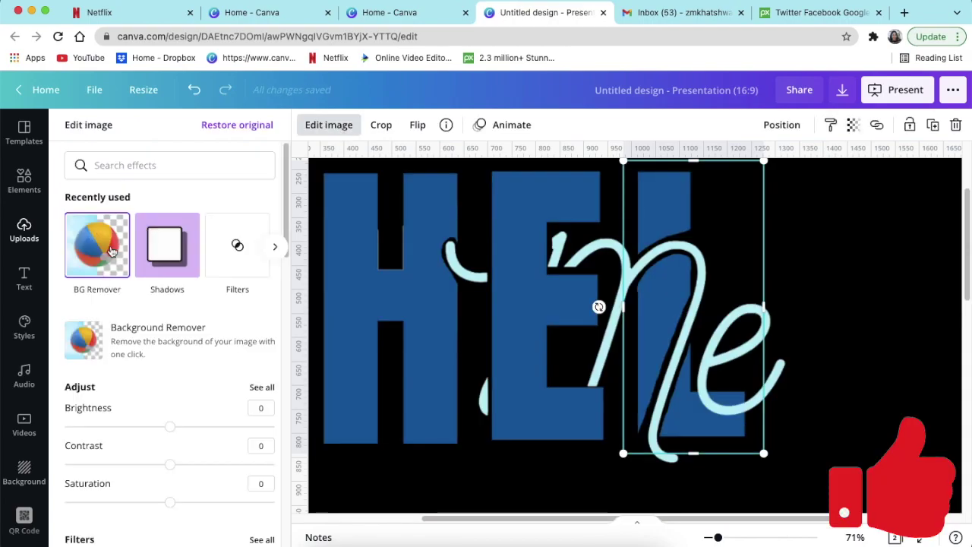
Step: Erase the bottom curve of the script's e where it crosses the foot of the L
left_click(111, 251)
left_click(86, 203)
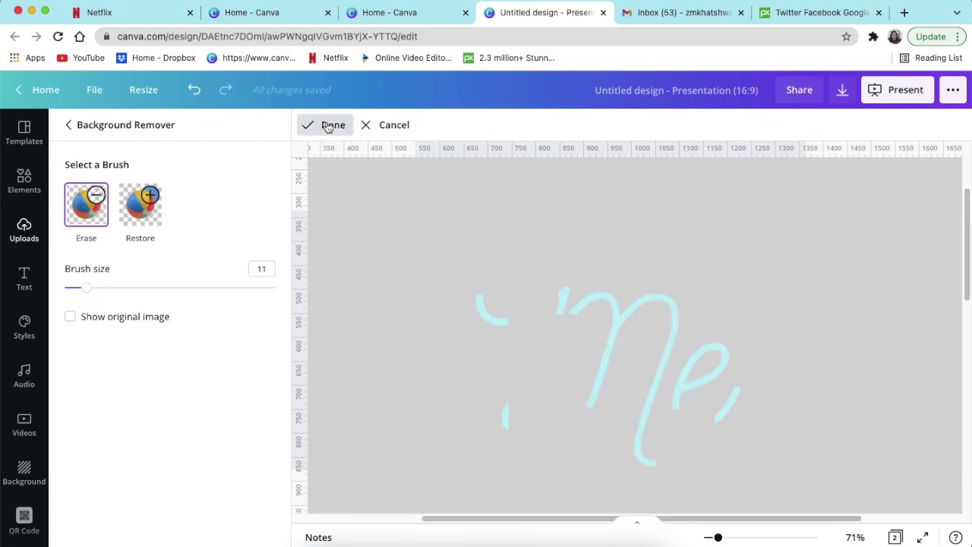
left_click(327, 124)
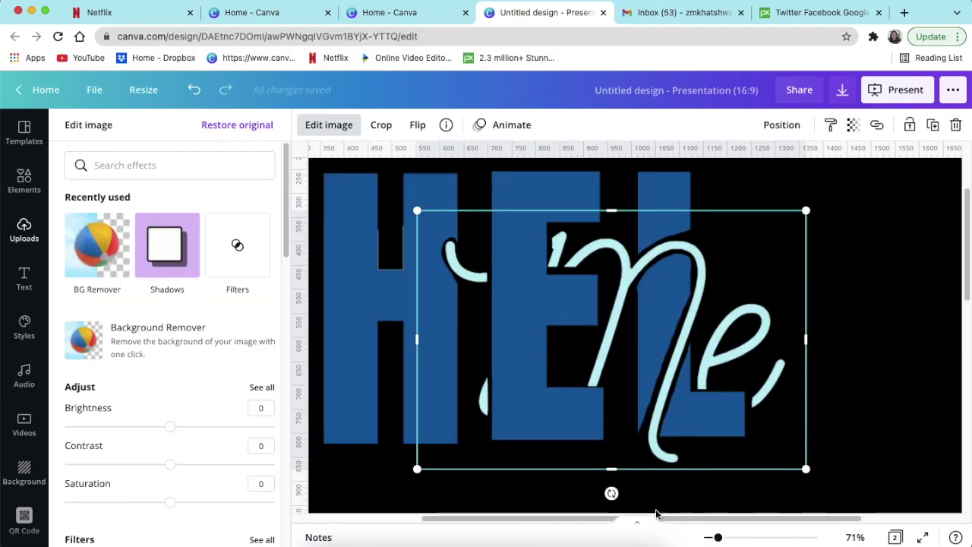
Step: Compare pages 1 and 2, then copy the letter P from page 2 and paste it beside the L on page 1
left_click(638, 521)
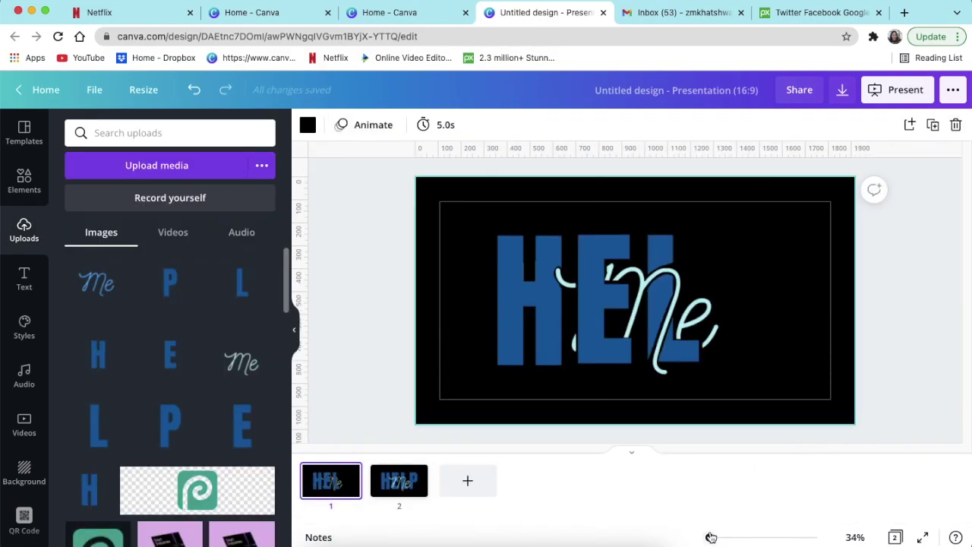
left_click(403, 491)
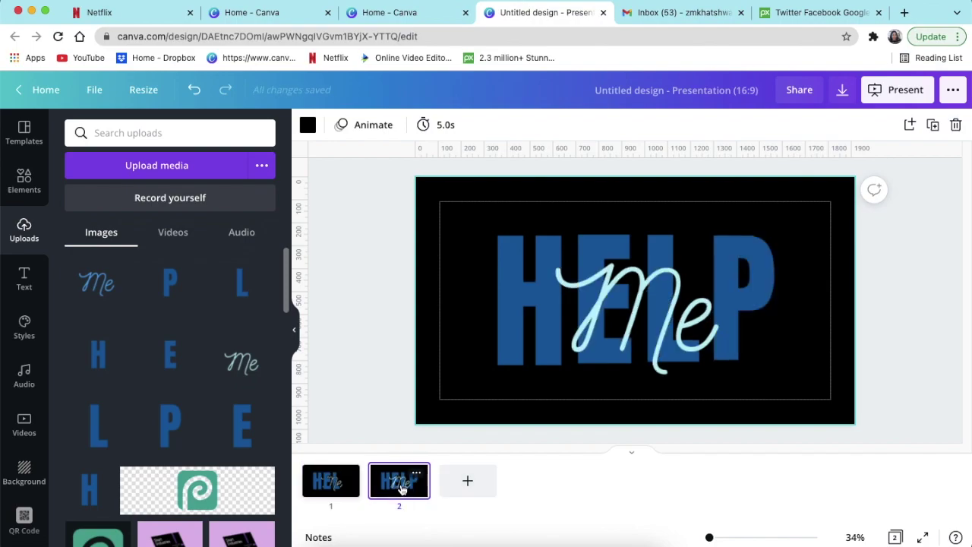
left_click(341, 492)
left_click(396, 494)
left_click(351, 492)
left_click(397, 495)
left_click(740, 290)
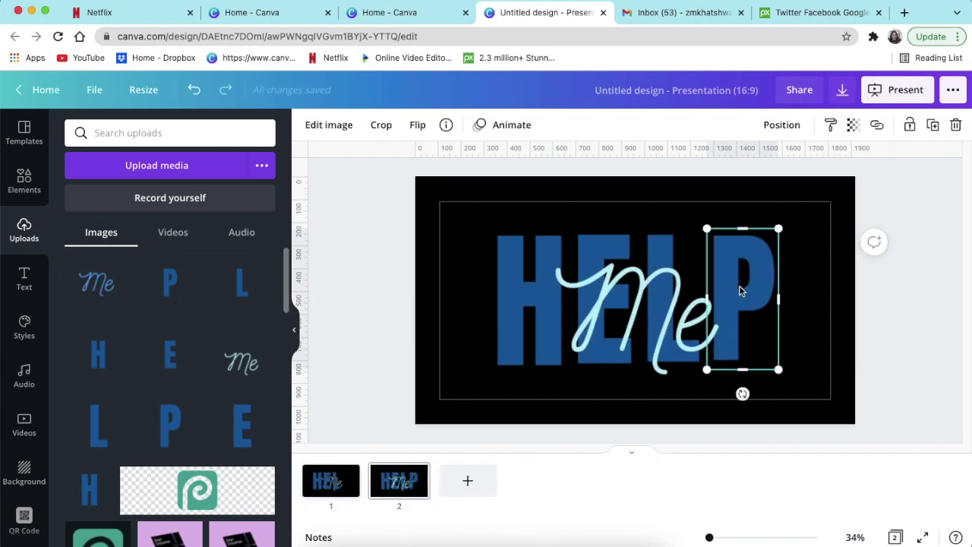
left_click(340, 488)
key("ctrl+v")
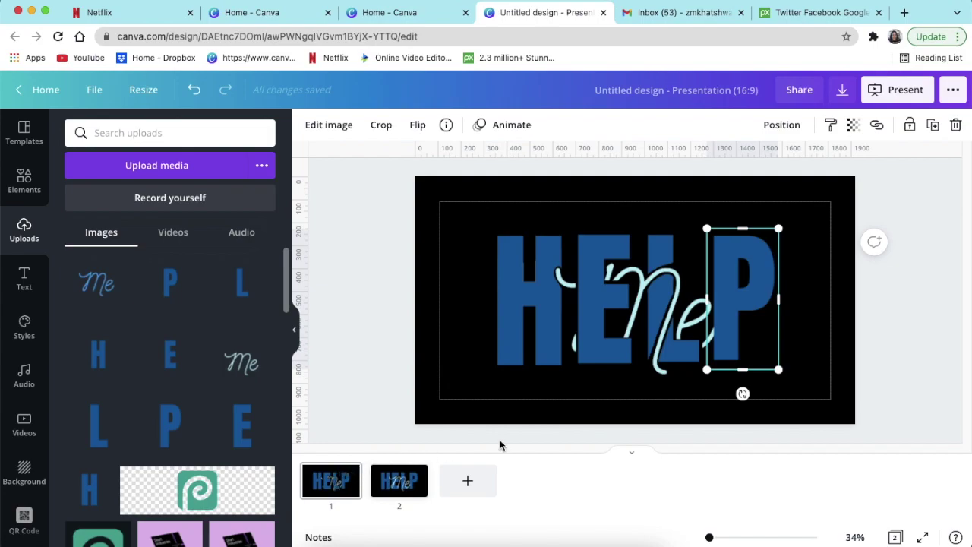
Step: Erase the end of the Me script's tail where it crosses the P's stem using the Background Remover, and apply the result
left_click(667, 334)
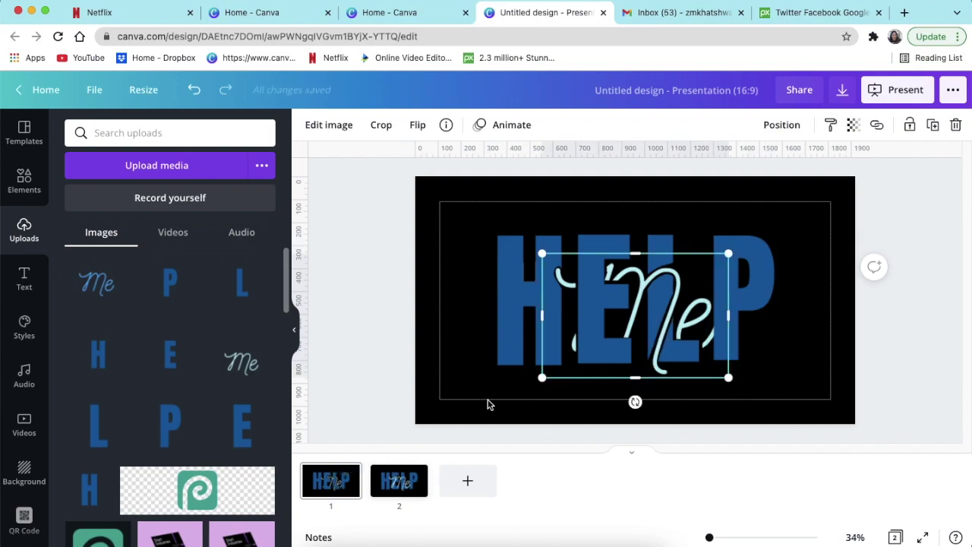
left_click(327, 125)
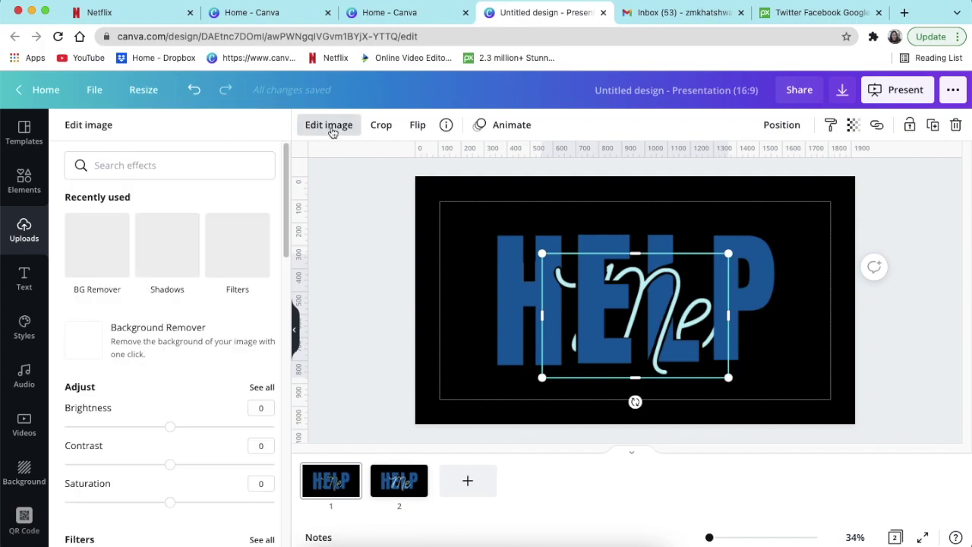
left_click(100, 268)
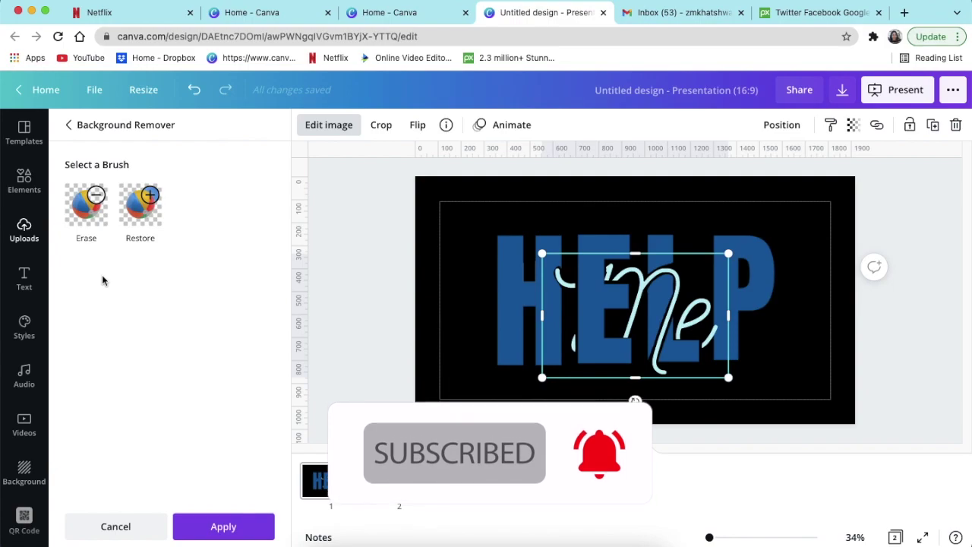
left_click(86, 203)
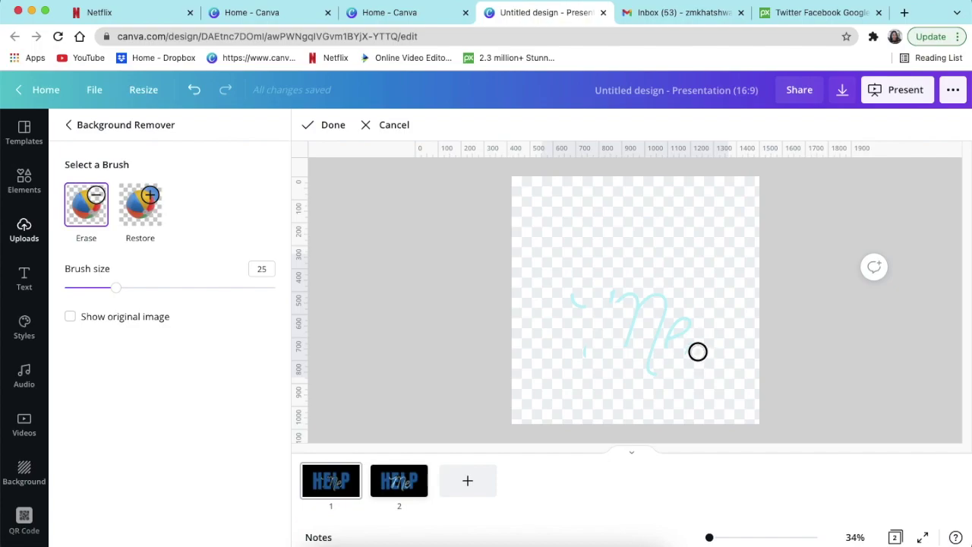
left_click(332, 125)
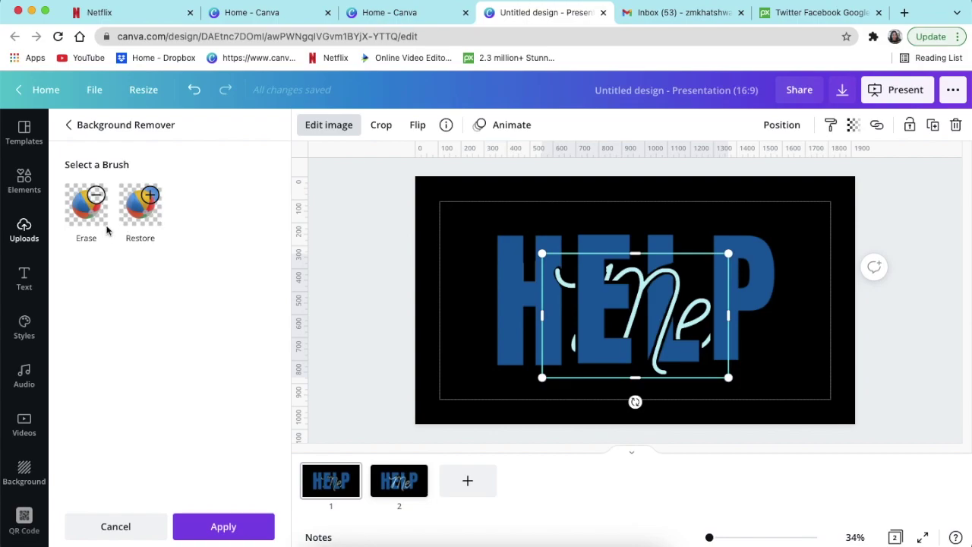
left_click(217, 526)
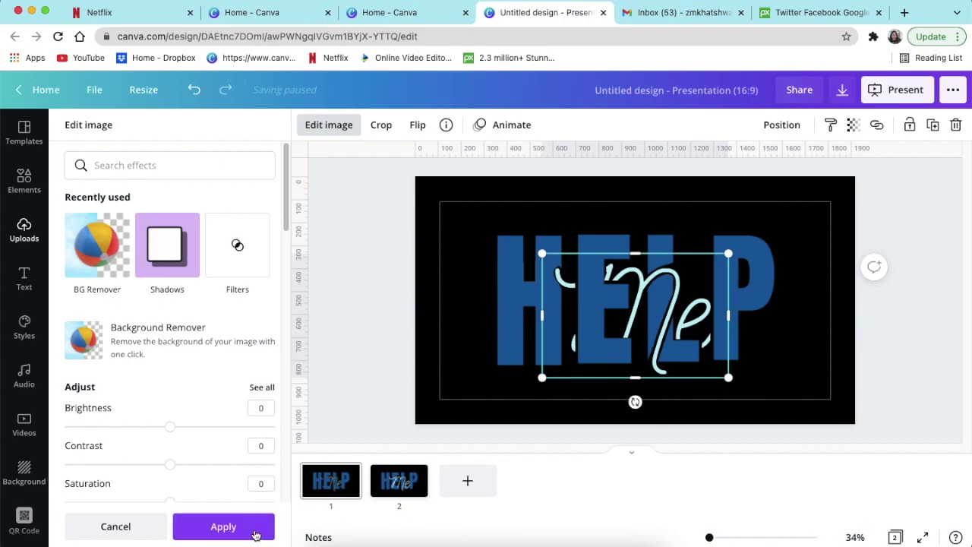
left_click(255, 535)
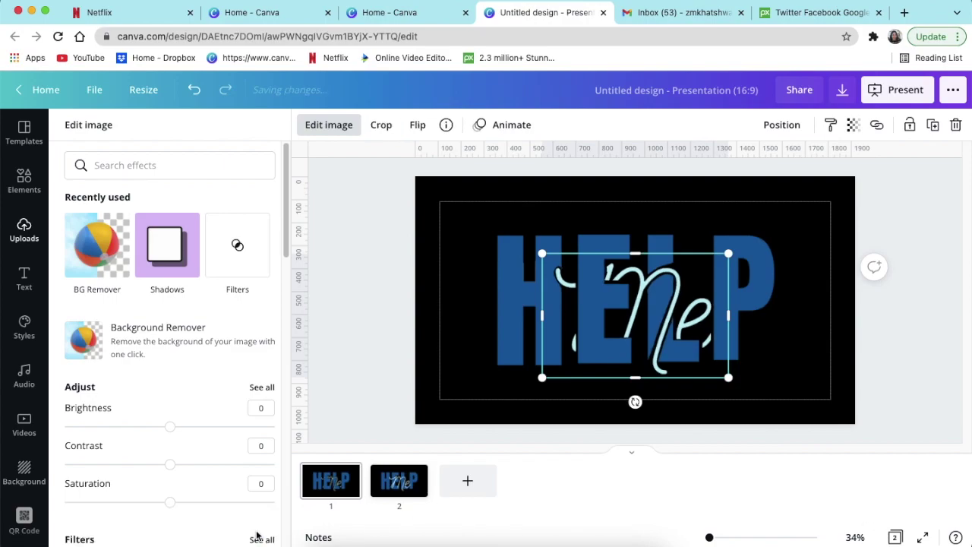
Step: View the finished HELP Me design in full screen
left_click(923, 537)
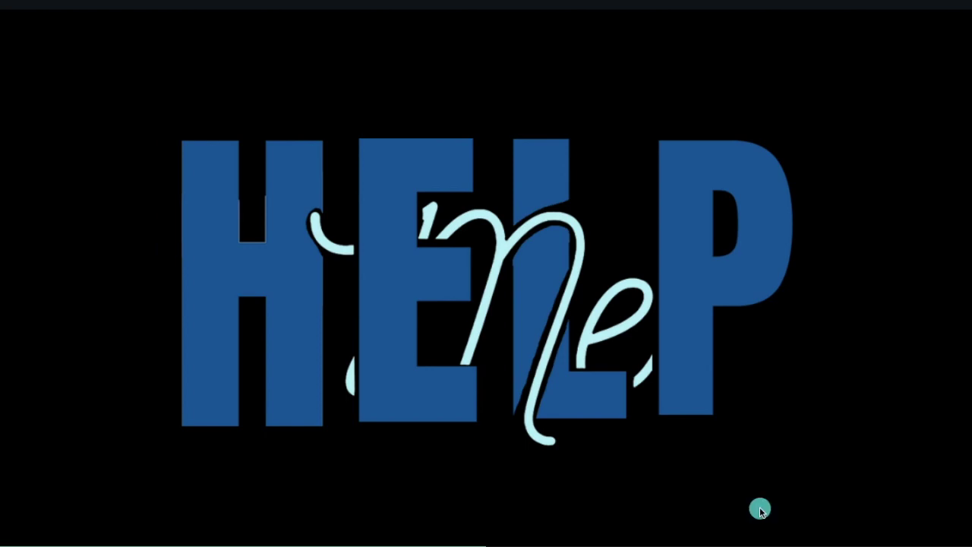
left_click(760, 510)
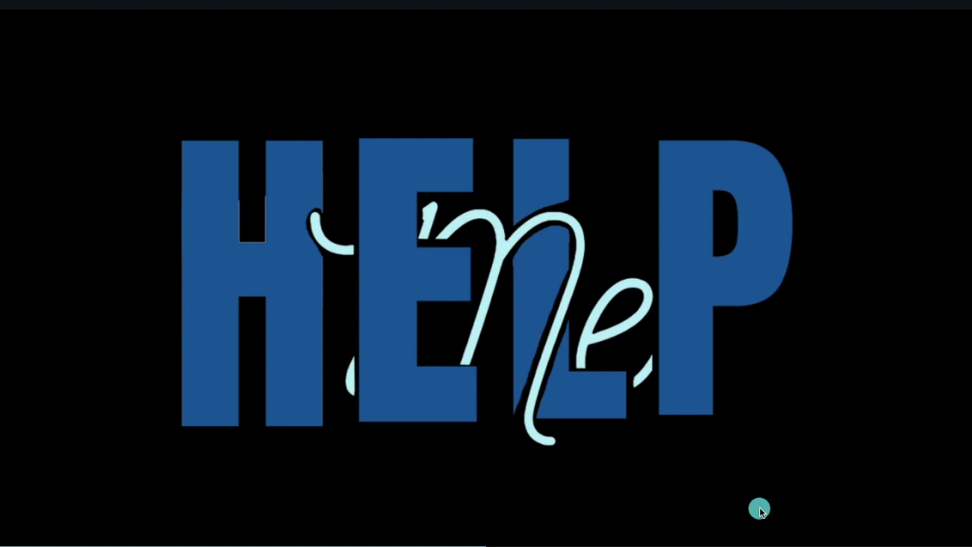